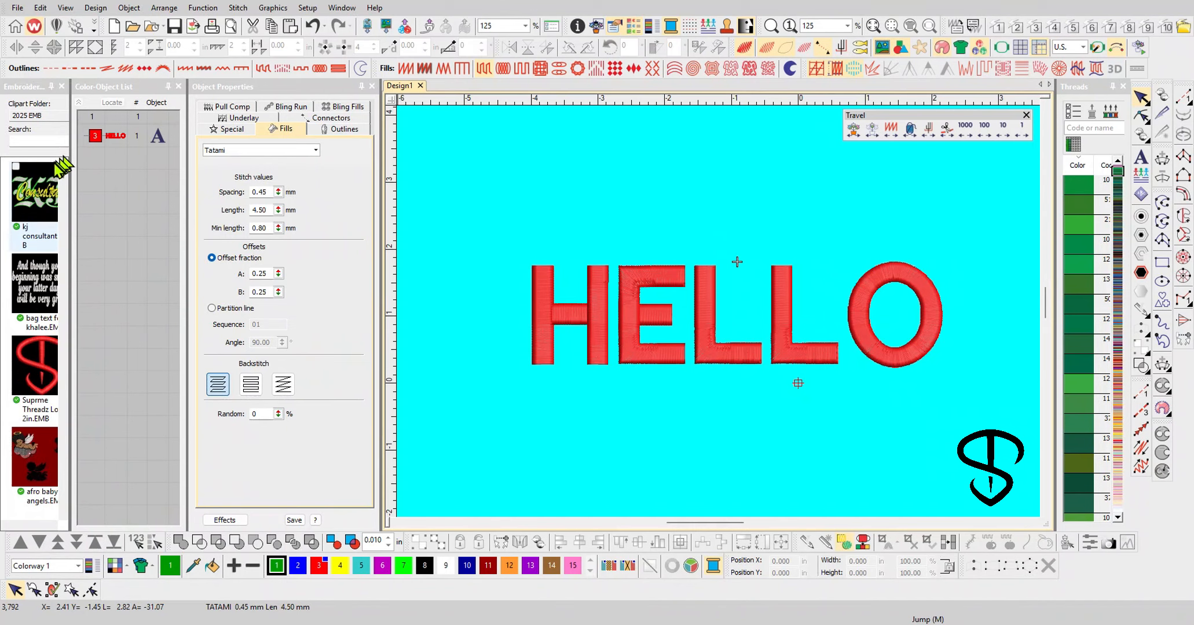
key("ctrl")
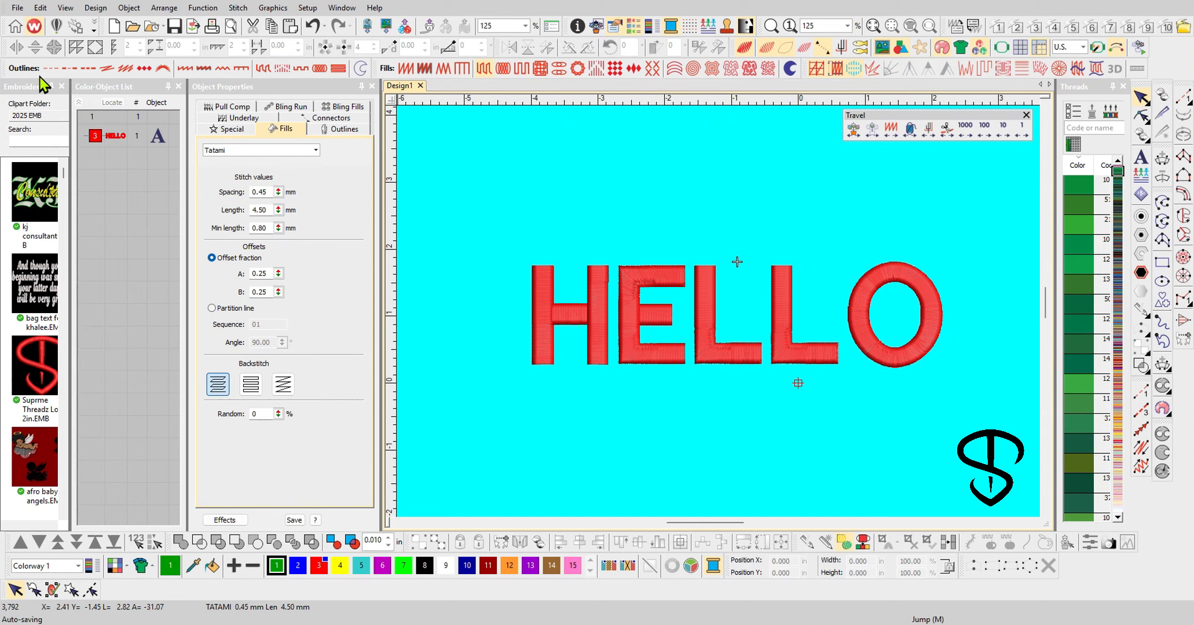
key("ctrl")
key("ctrl")
key("ctrl")
key("ctrl")
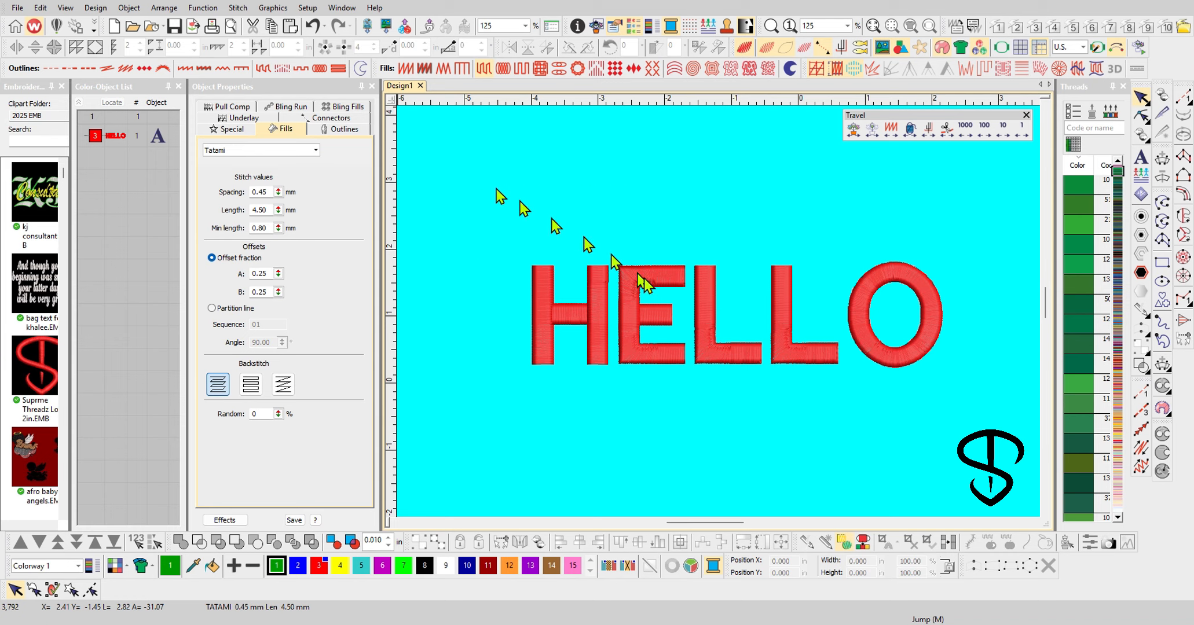
Select the HELLO lettering and enable auto split for its satin fill.
left_click_drag(937, 408, 992, 435)
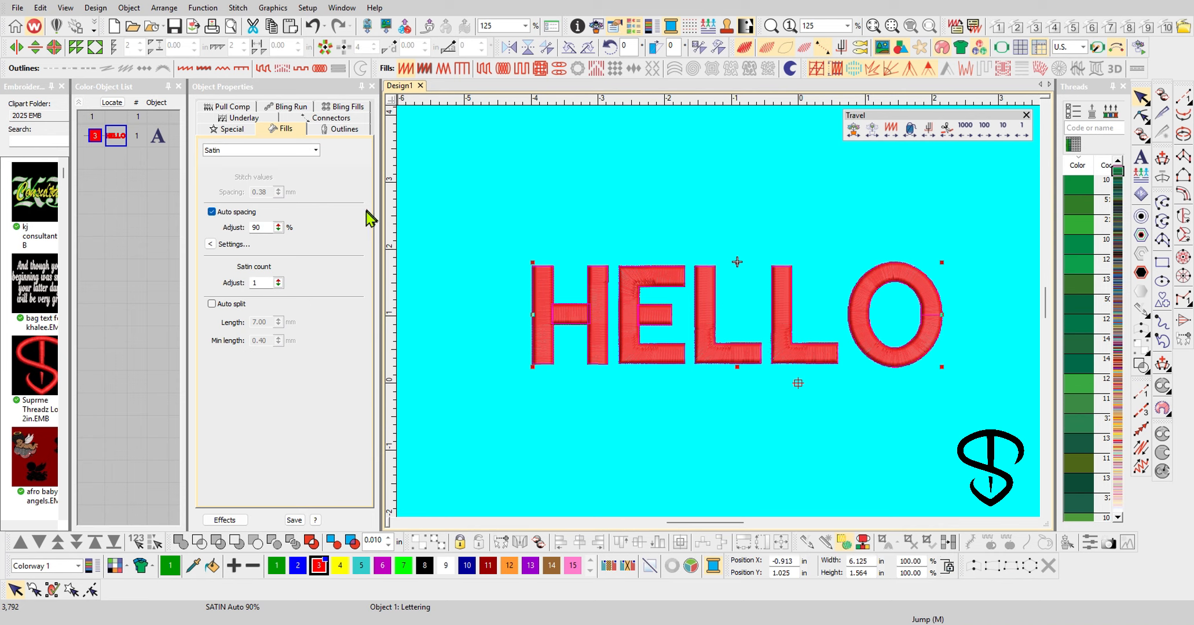
left_click(212, 304)
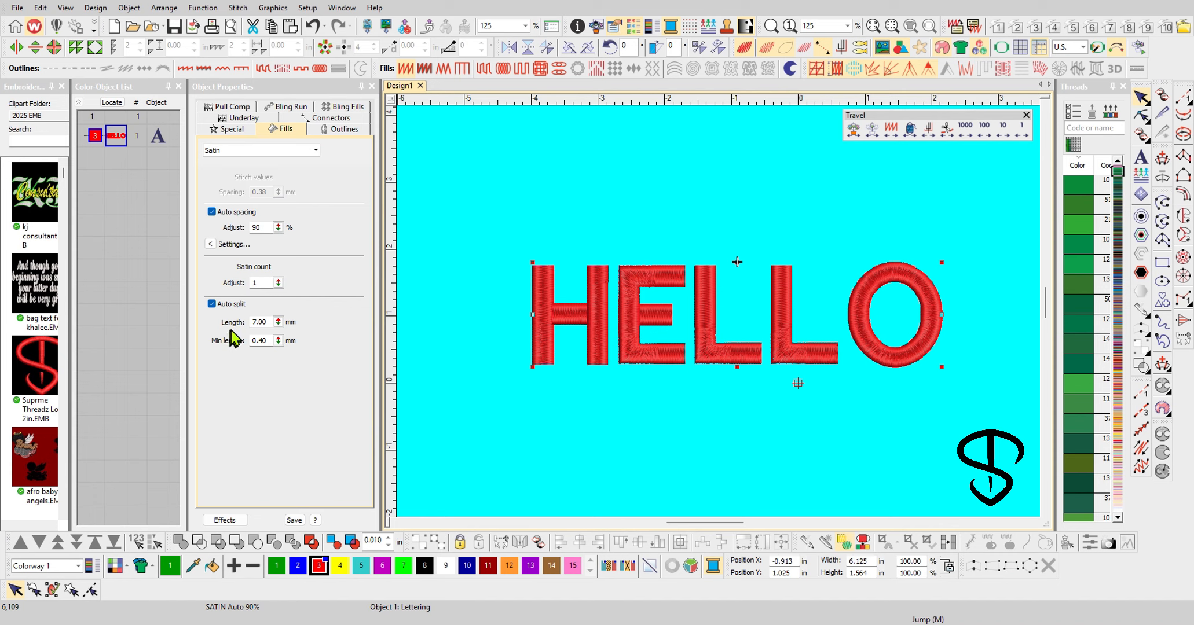
Try shorter and longer auto split lengths on the lettering's satin fill and return to 7.00 mm.
key("ctrl")
left_click_drag(277, 322, 223, 338)
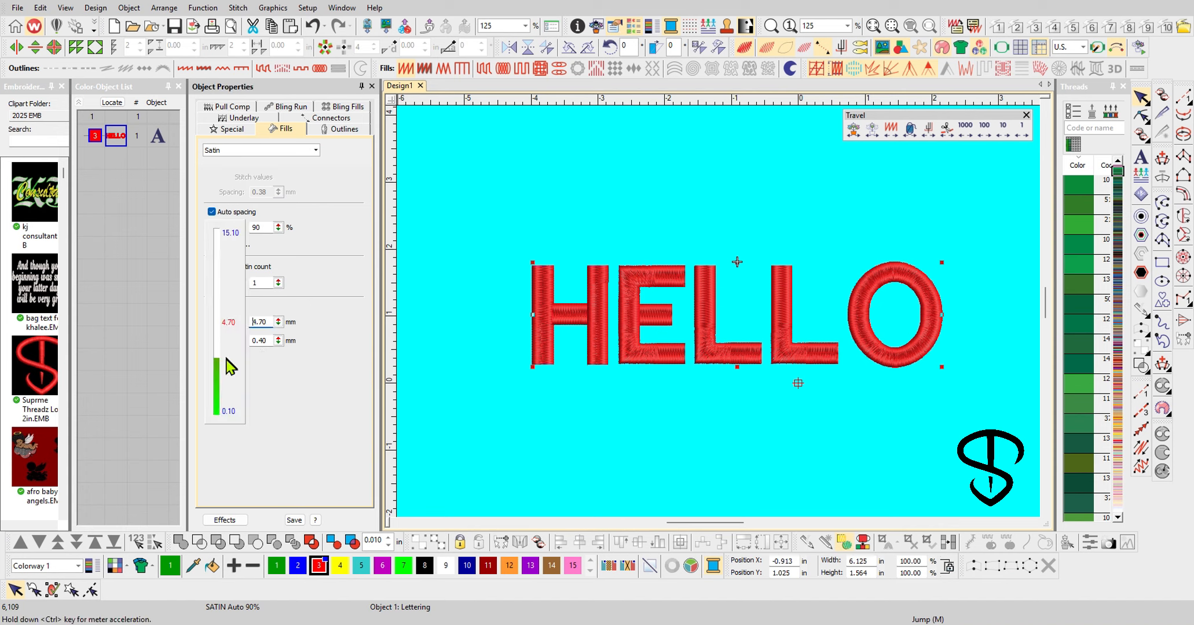
left_click_drag(230, 377, 230, 377)
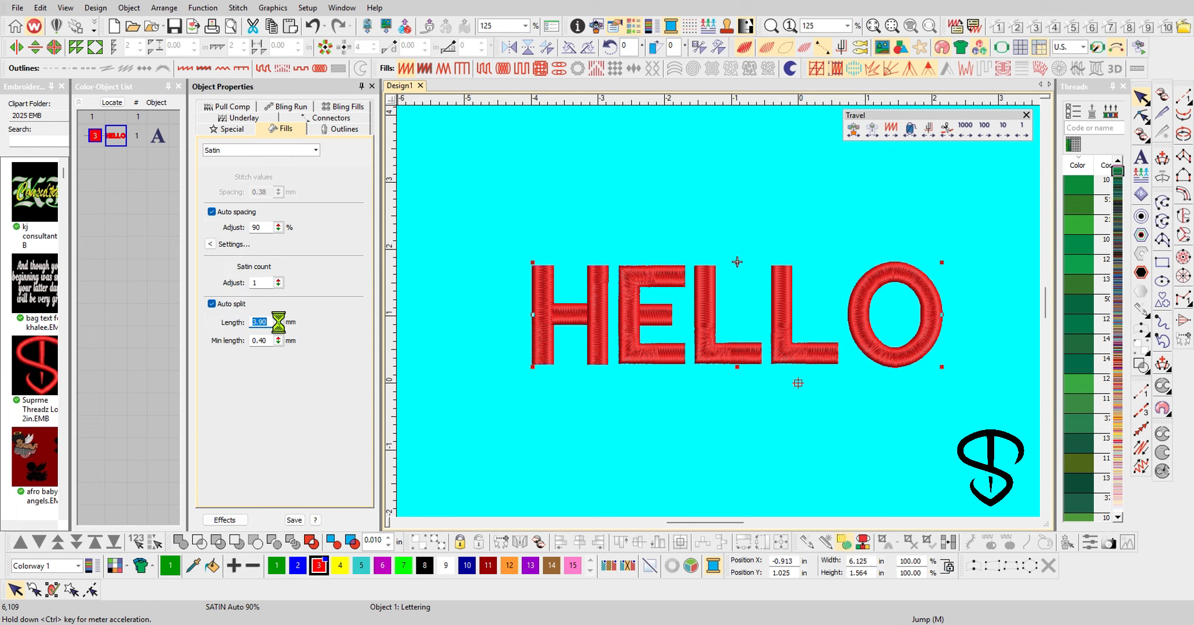
left_click_drag(279, 322, 220, 287)
left_click_drag(279, 322, 226, 346)
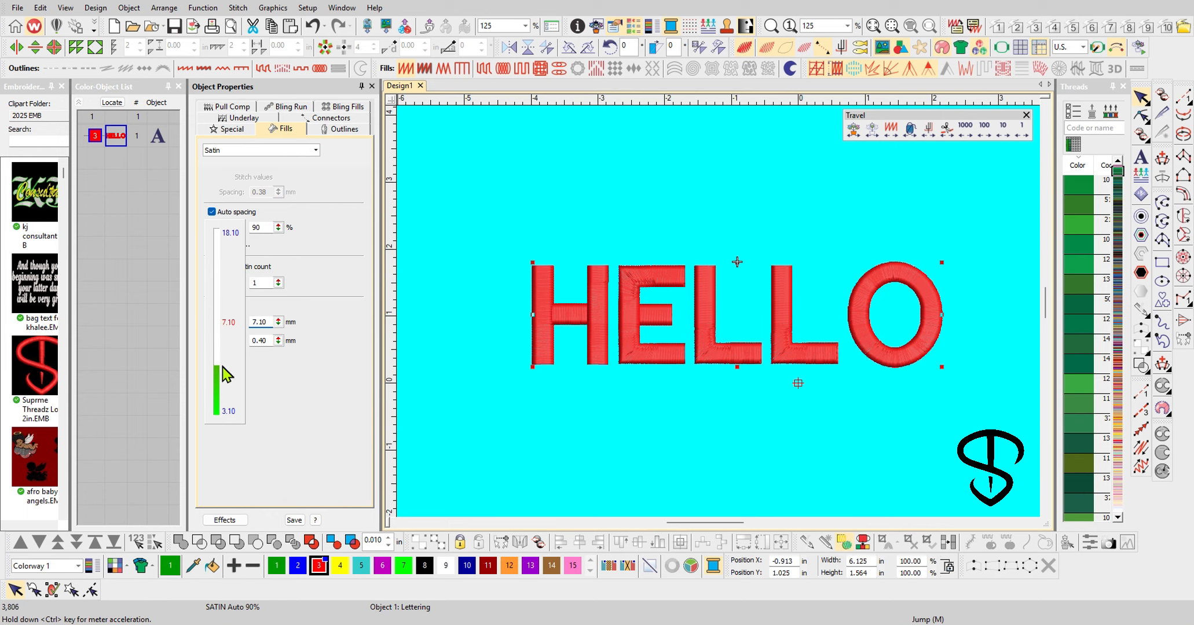
left_click_drag(222, 367, 221, 368)
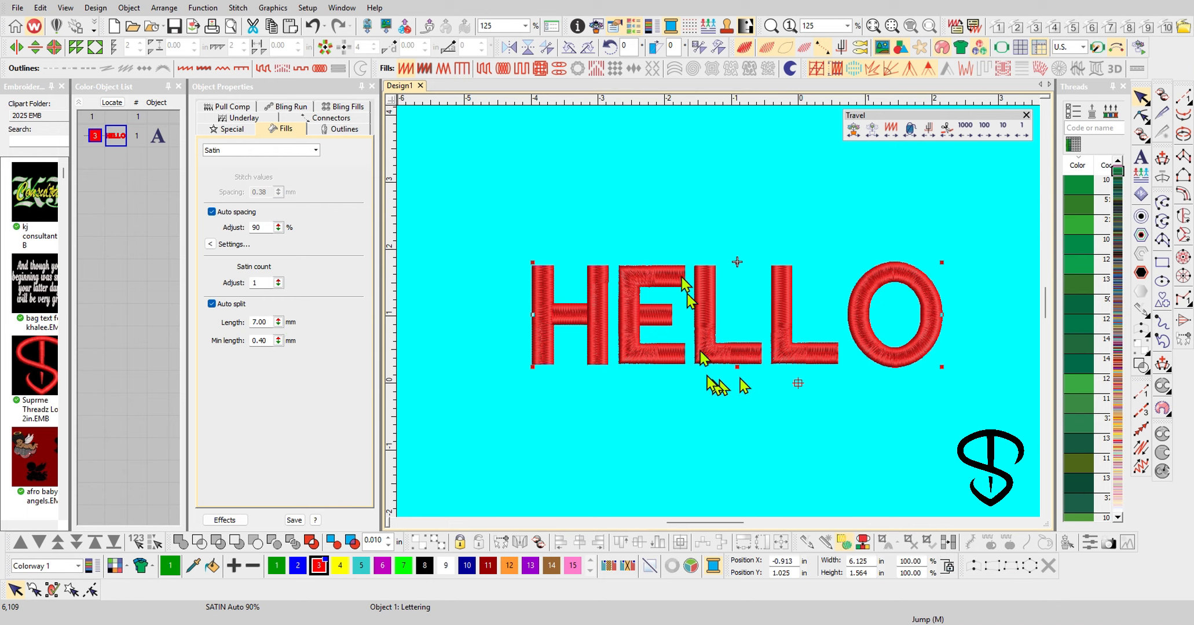
Start Outlines & Offsets on the HELLO lettering and set the first offset to Backstitch, color C8, with 0.130 in spacing.
left_click(649, 207)
left_click(849, 342)
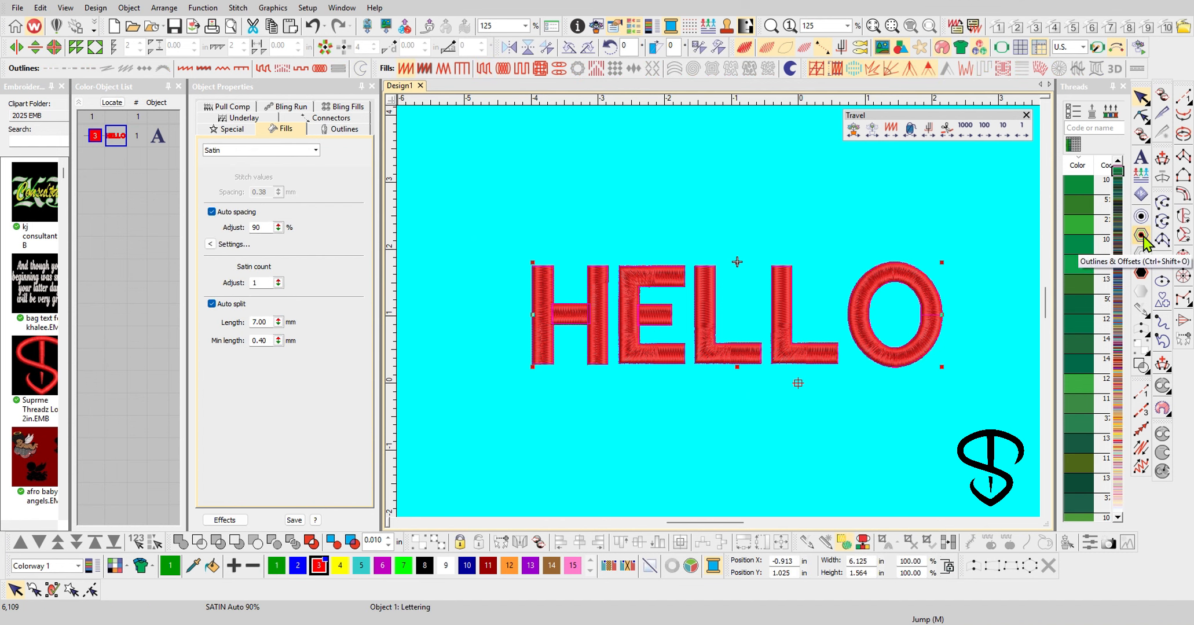
left_click(1141, 237)
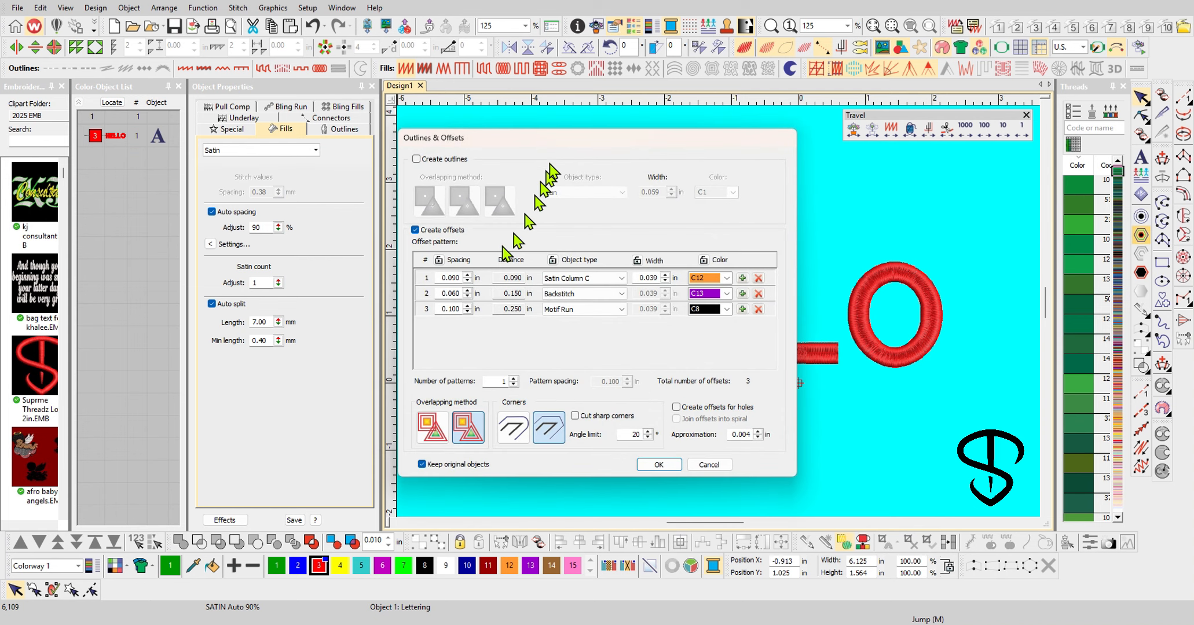
left_click_drag(573, 134, 287, 135)
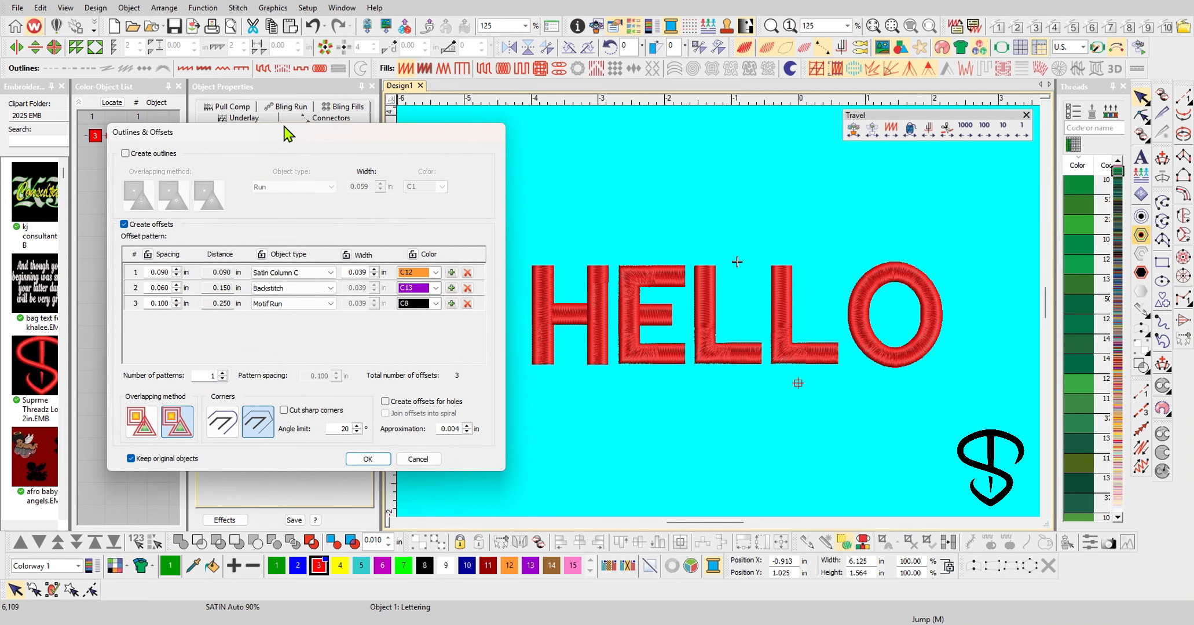
left_click(330, 273)
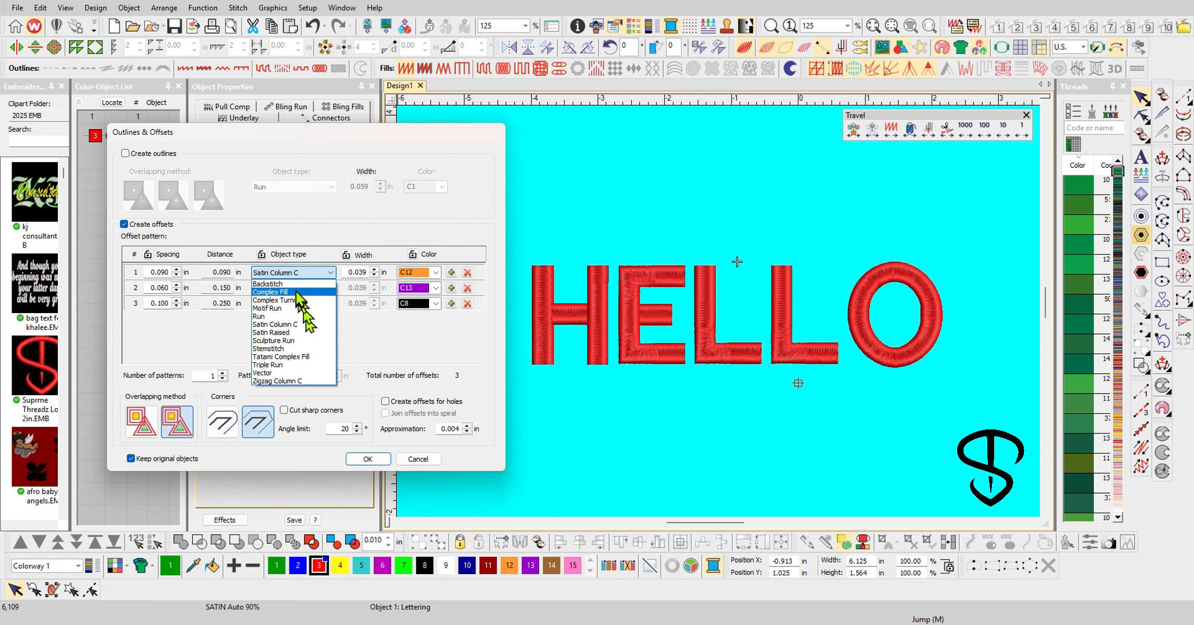
left_click(295, 284)
left_click(436, 272)
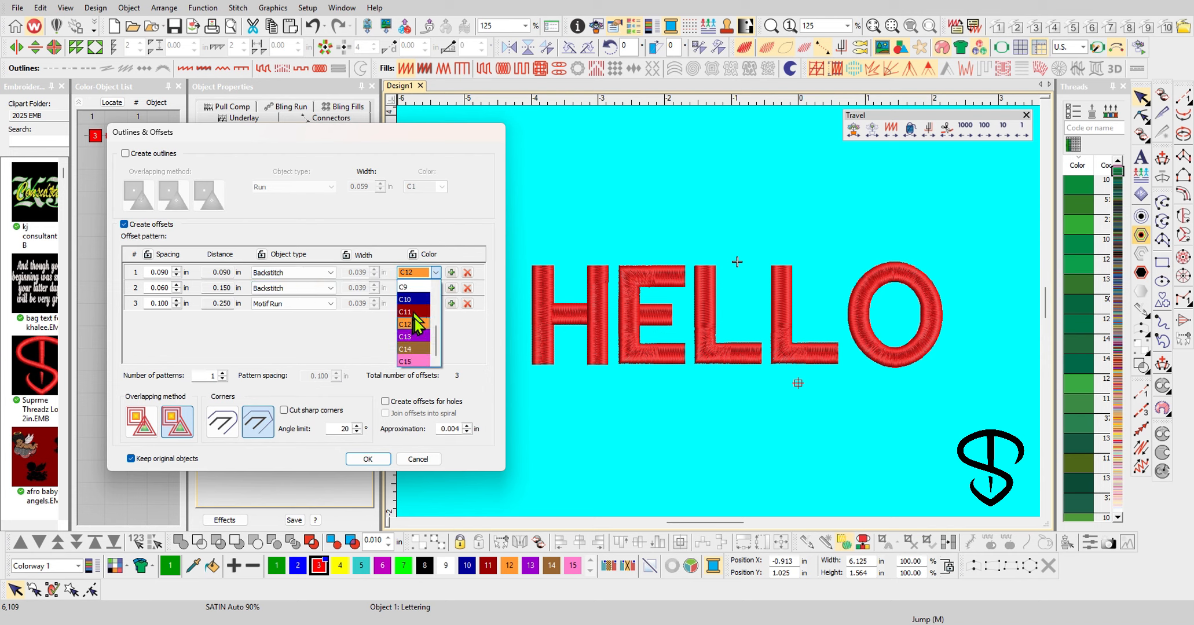
scroll(417, 326, "up", 2)
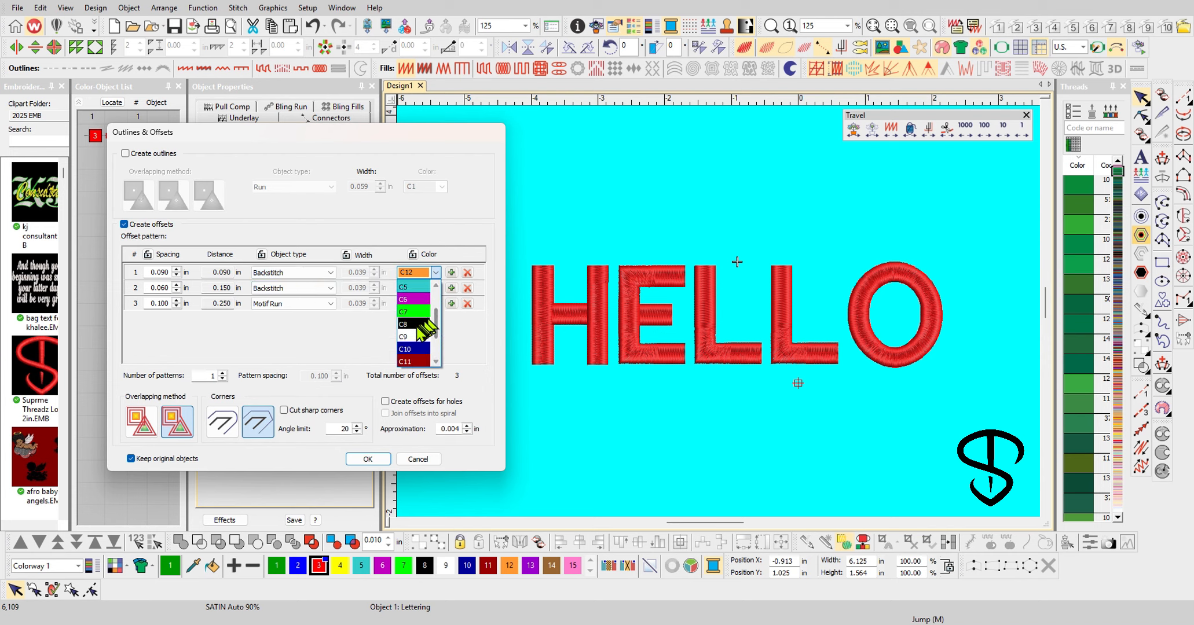
left_click(418, 324)
left_click(177, 270)
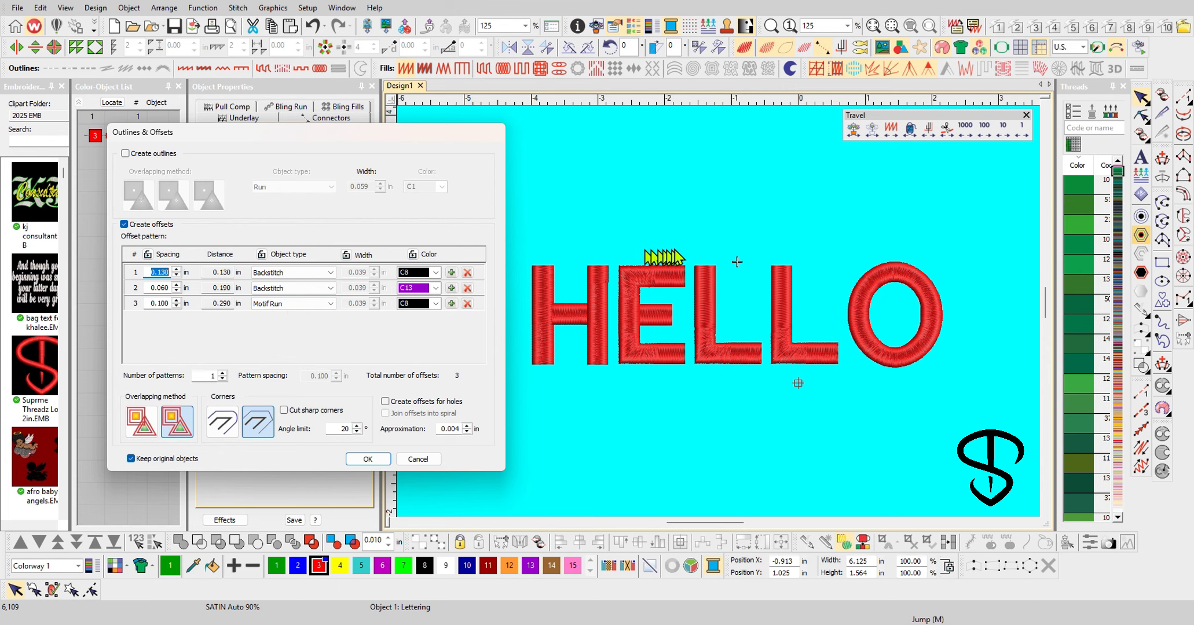
Set the second offset to Satin Column C with 0.100 in spacing and 0.109 in width.
left_click(176, 285)
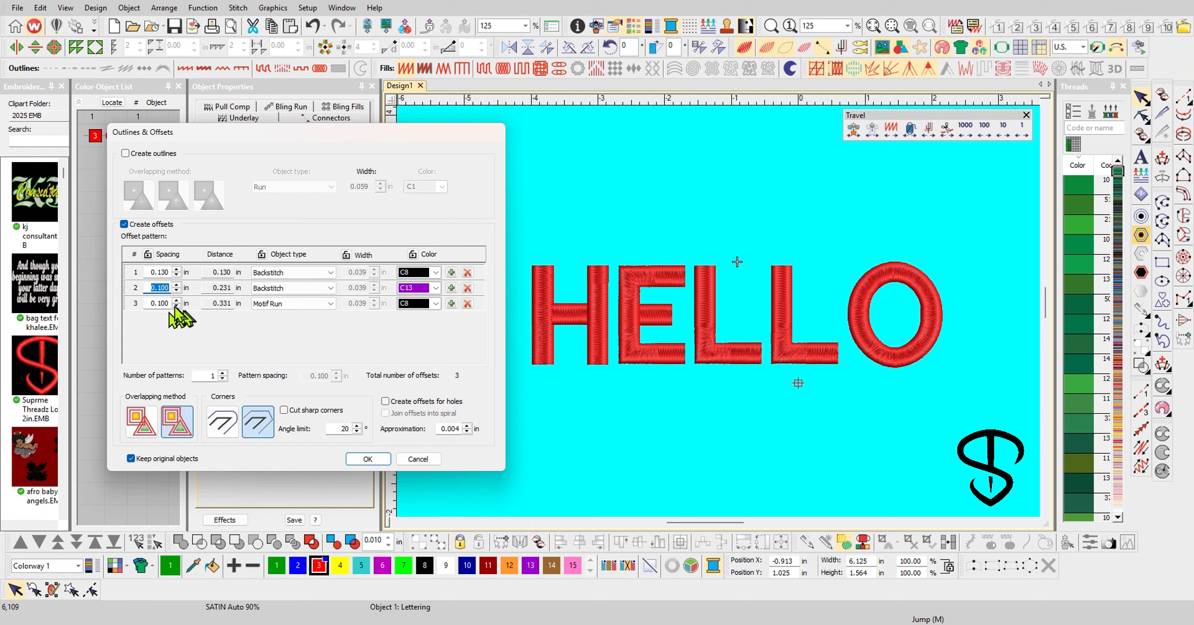
left_click(320, 289)
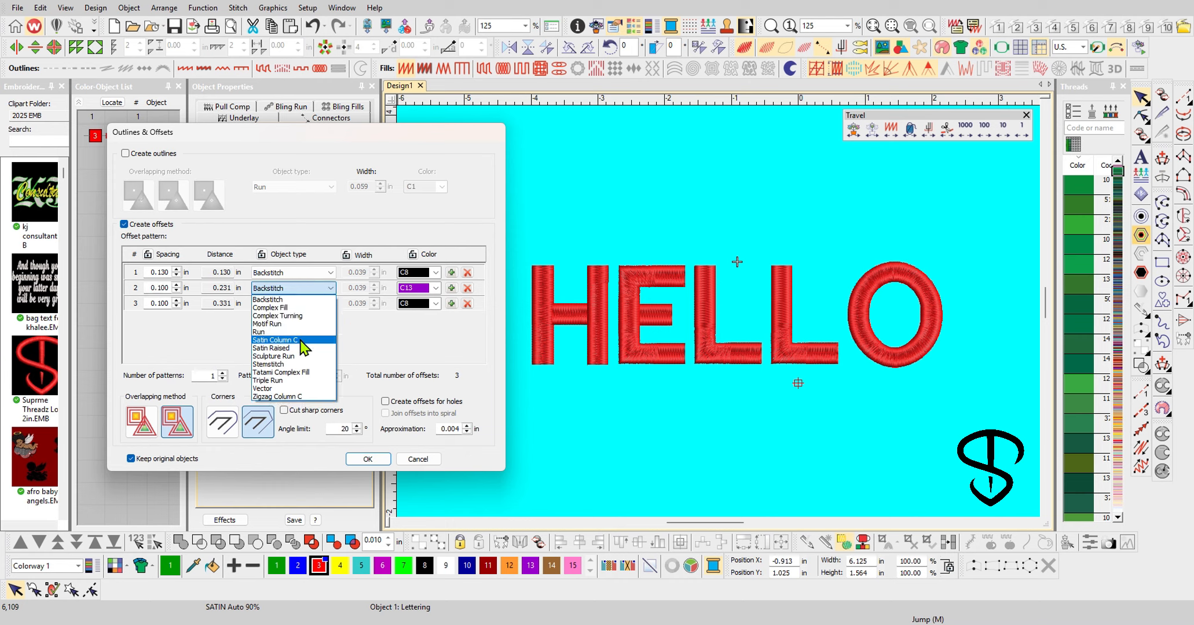
left_click(301, 340)
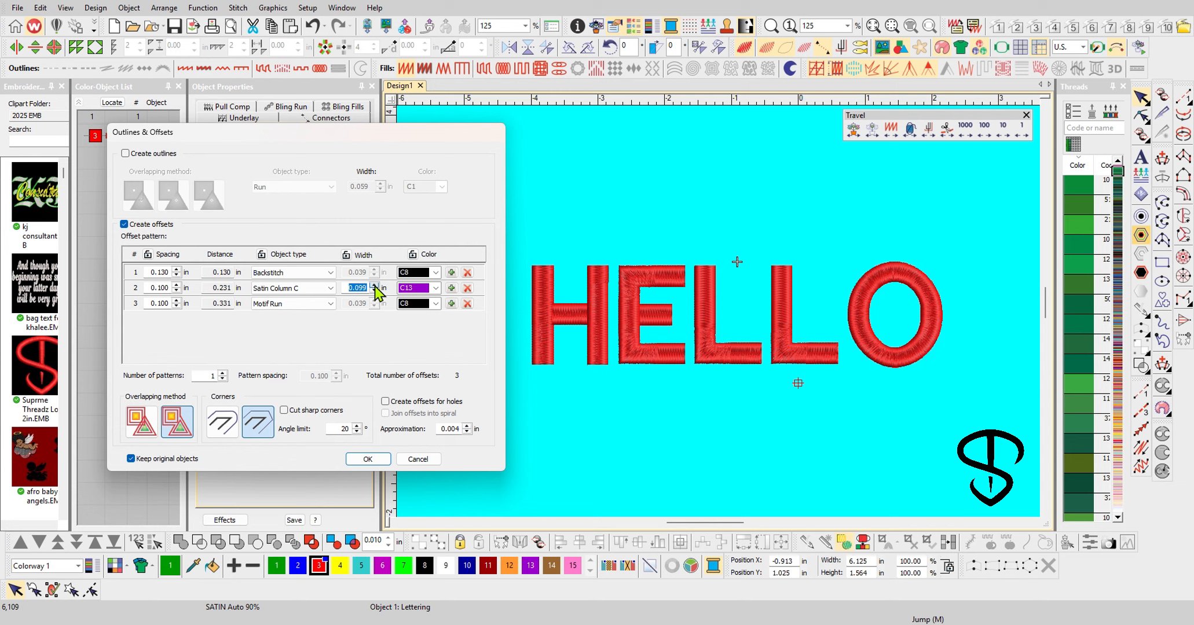
double_click(361, 291)
left_click(373, 284)
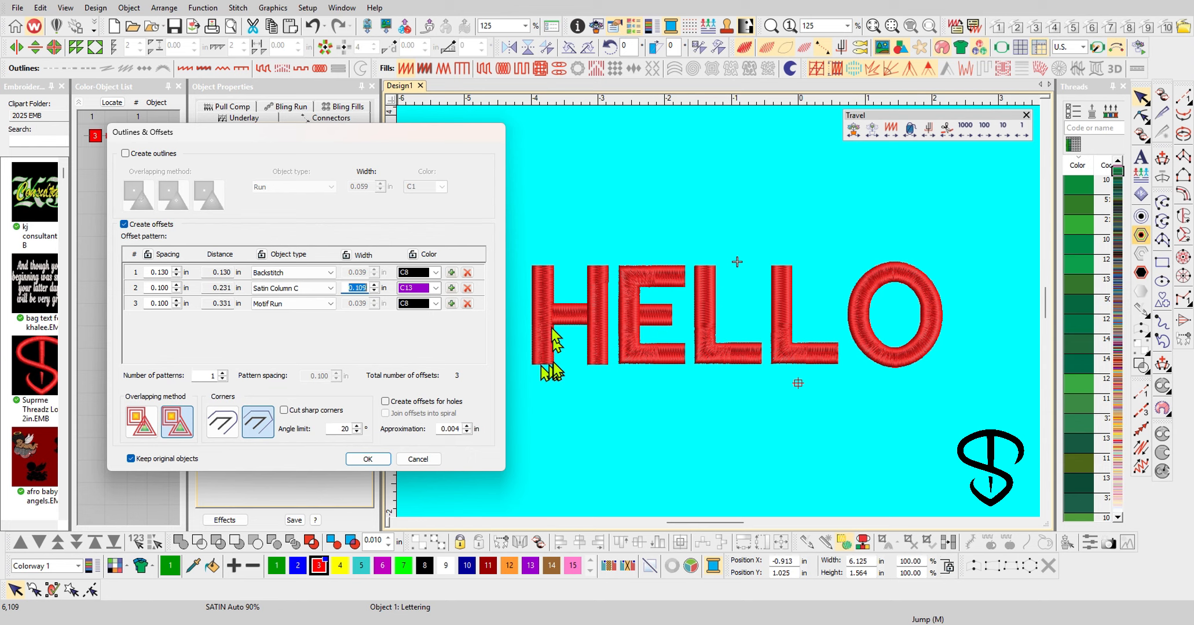
Enable cutting of sharp corners, set the third offset's color to C2, and generate the offsets.
left_click(284, 410)
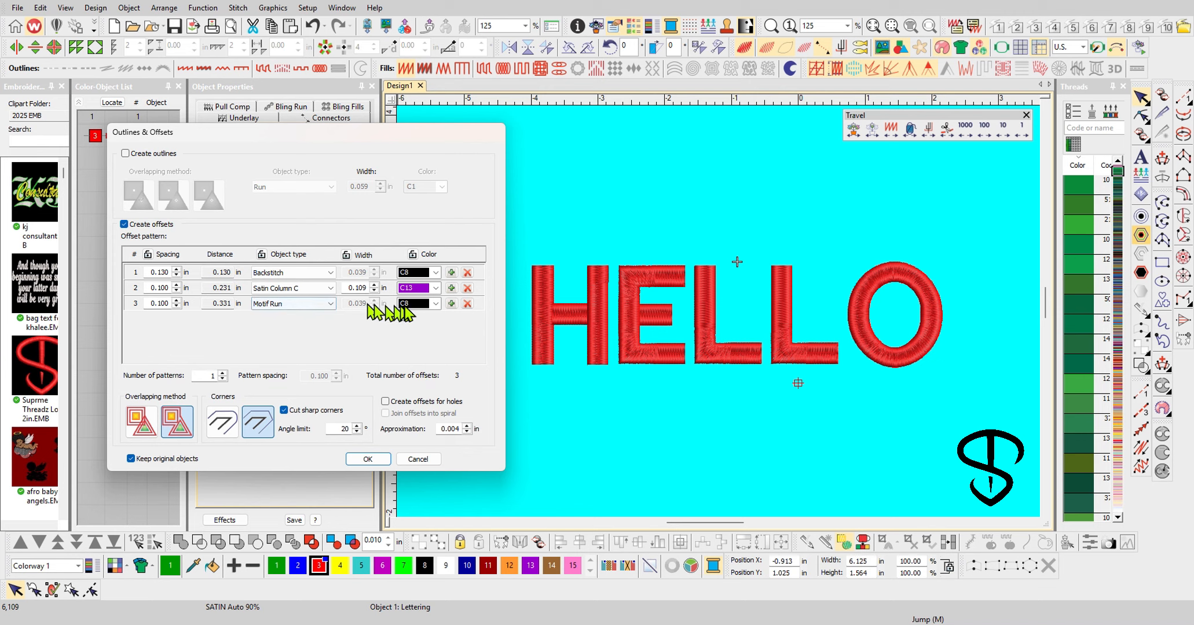
left_click(435, 303)
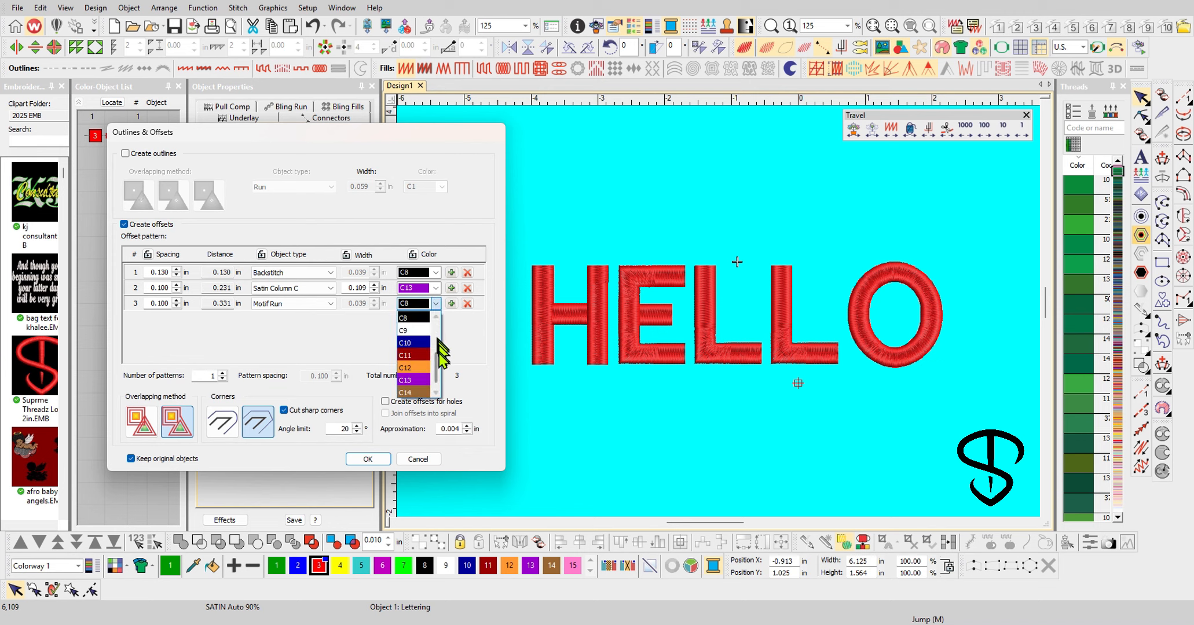
left_click_drag(441, 365, 441, 337)
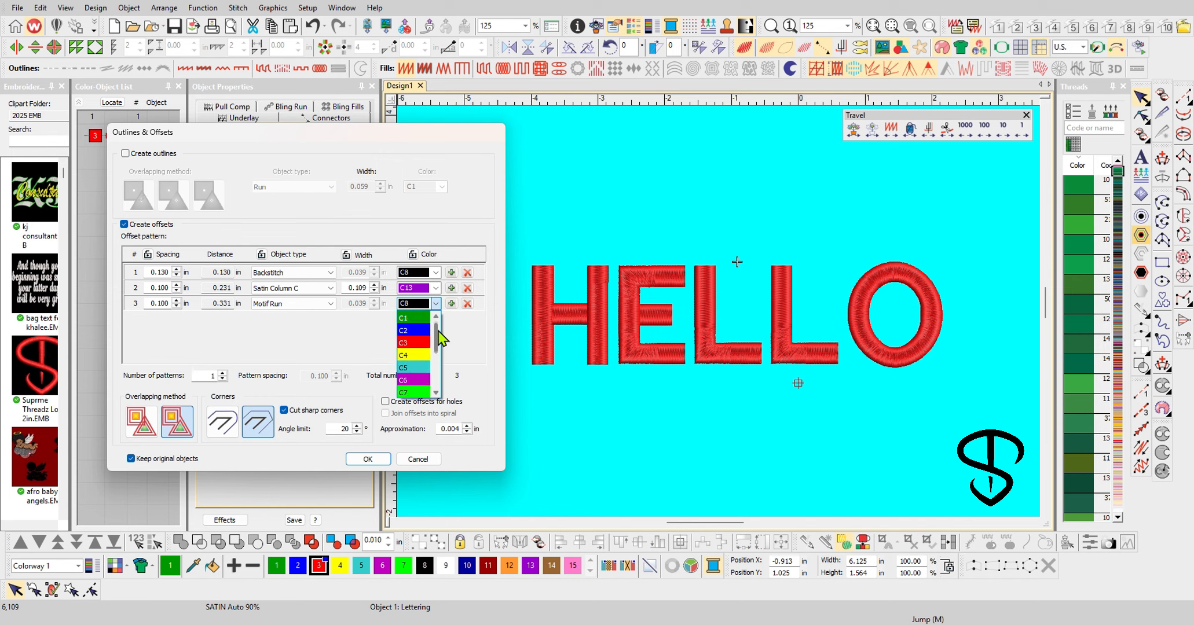
left_click(424, 330)
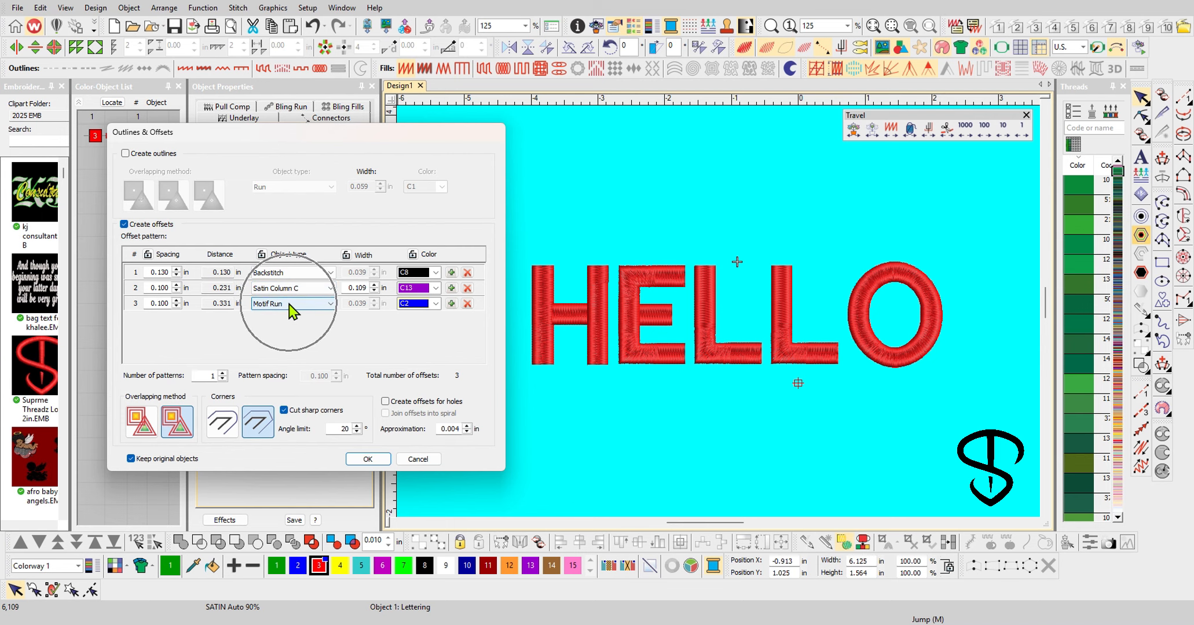
left_click(368, 459)
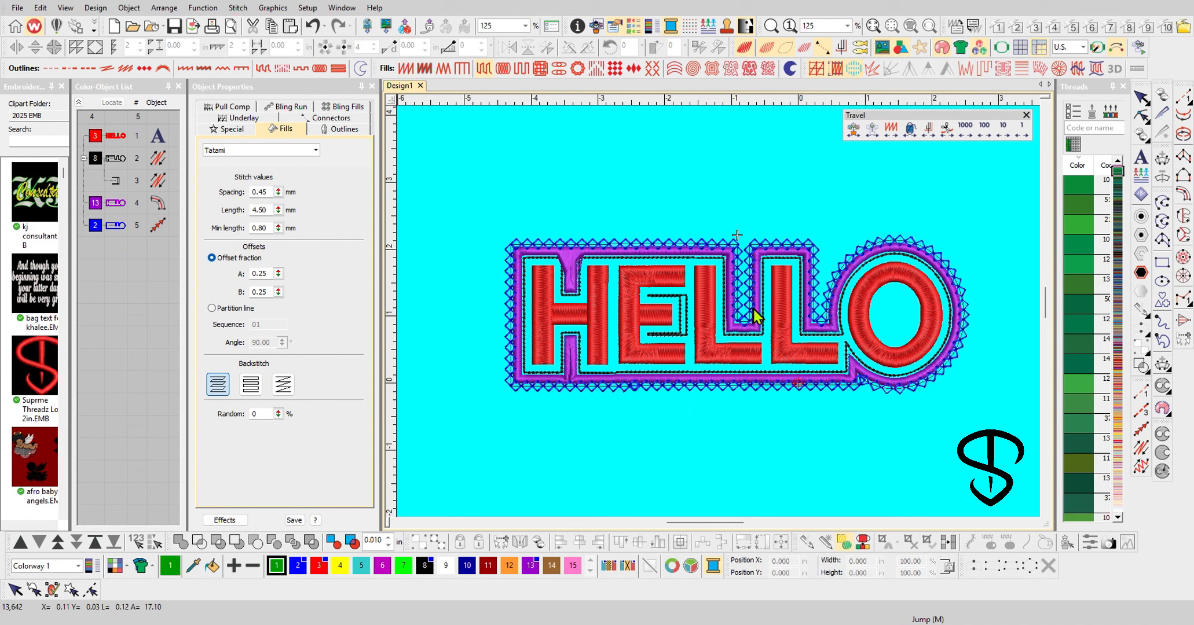
Move the blue motif run border to the start of the stitching sequence.
left_click(539, 250)
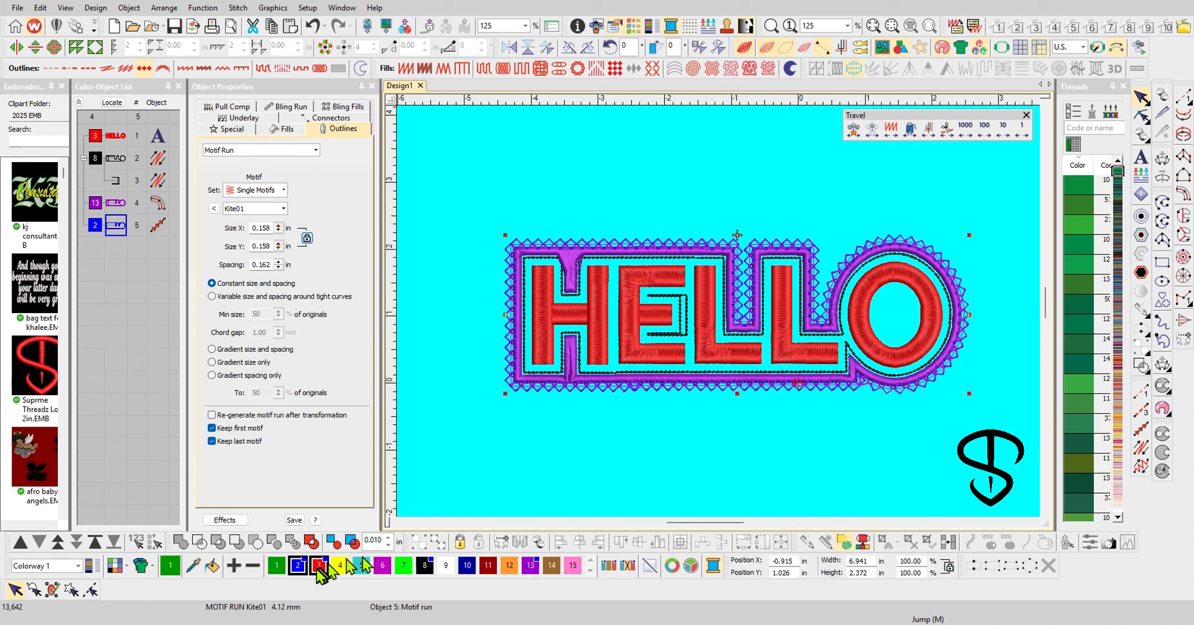
left_click(95, 544)
left_click(652, 447)
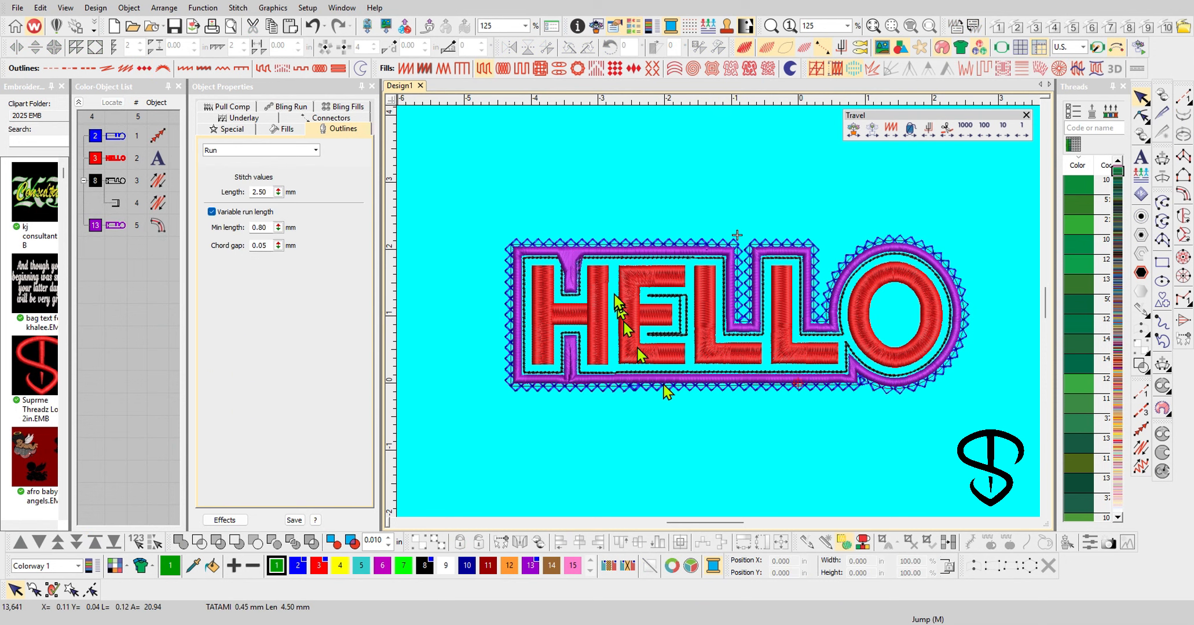
Apply lap corners to the purple satin offset around the lettering.
left_click(598, 253)
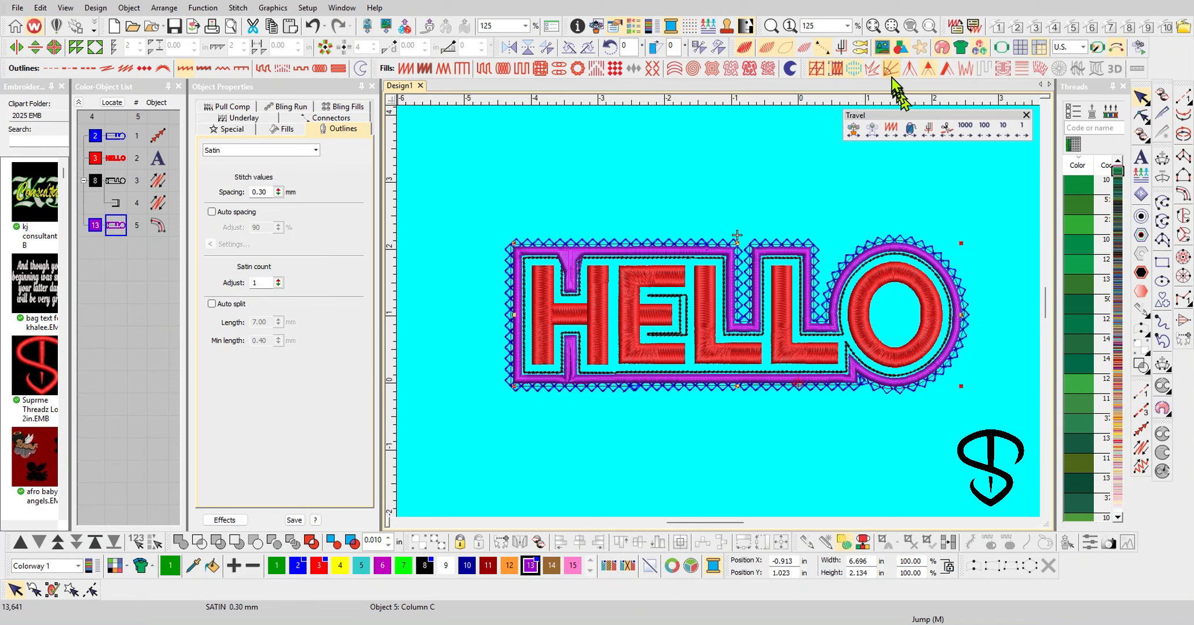
right_click(911, 70)
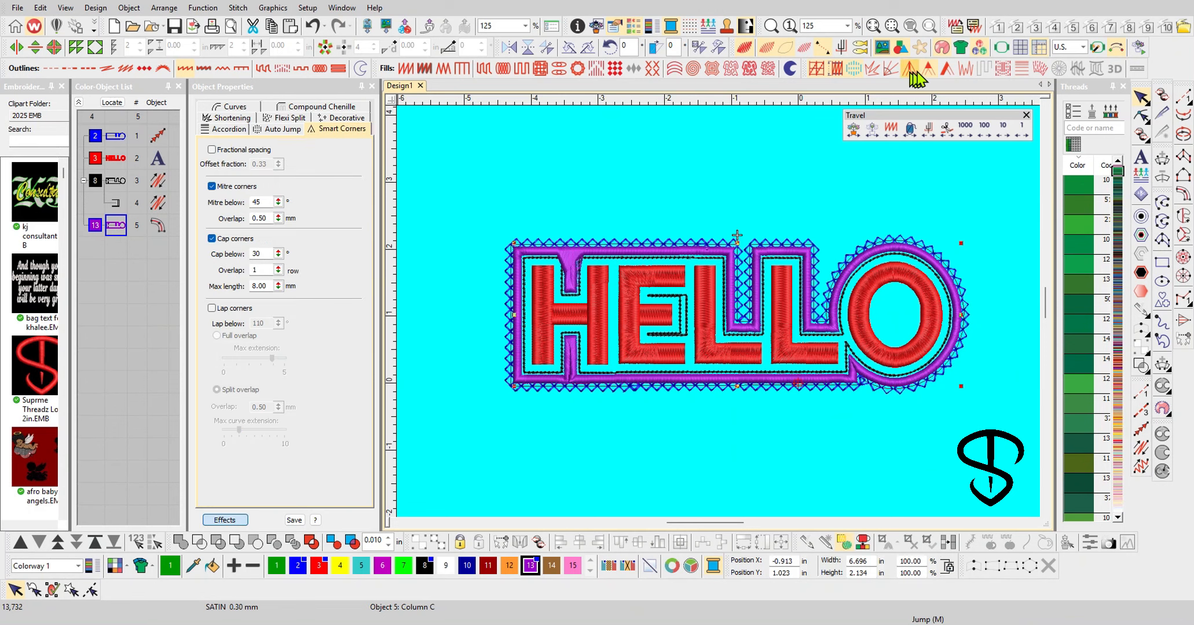
left_click(947, 72)
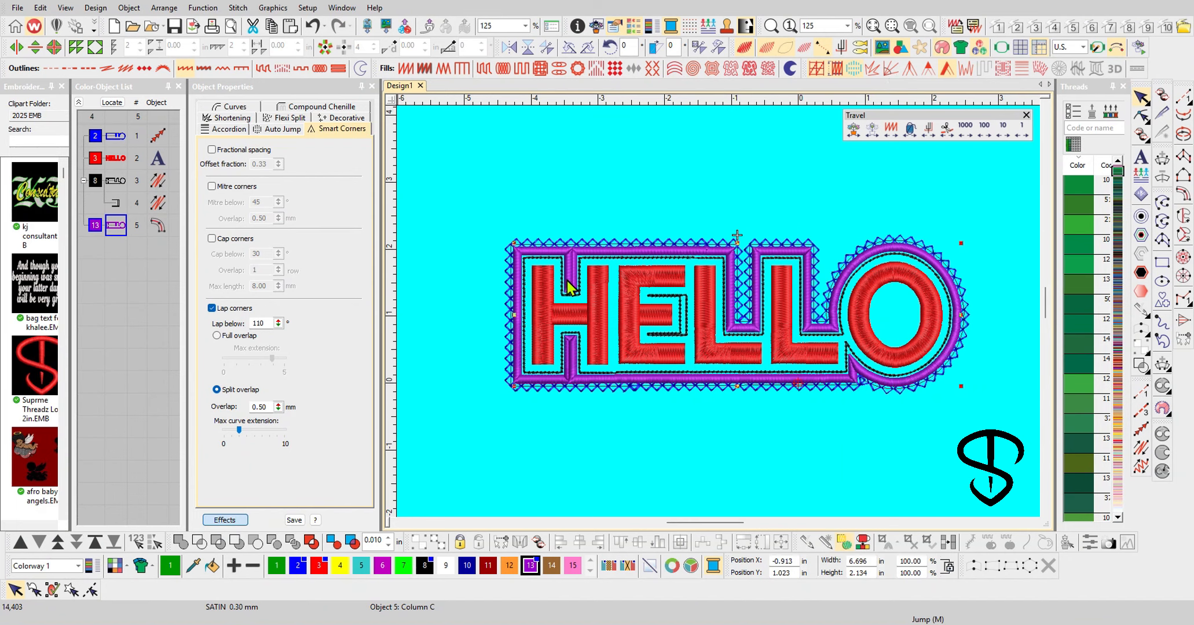
Delete the small black backstitch outline inside the letter E.
scroll(720, 324, "up", 5)
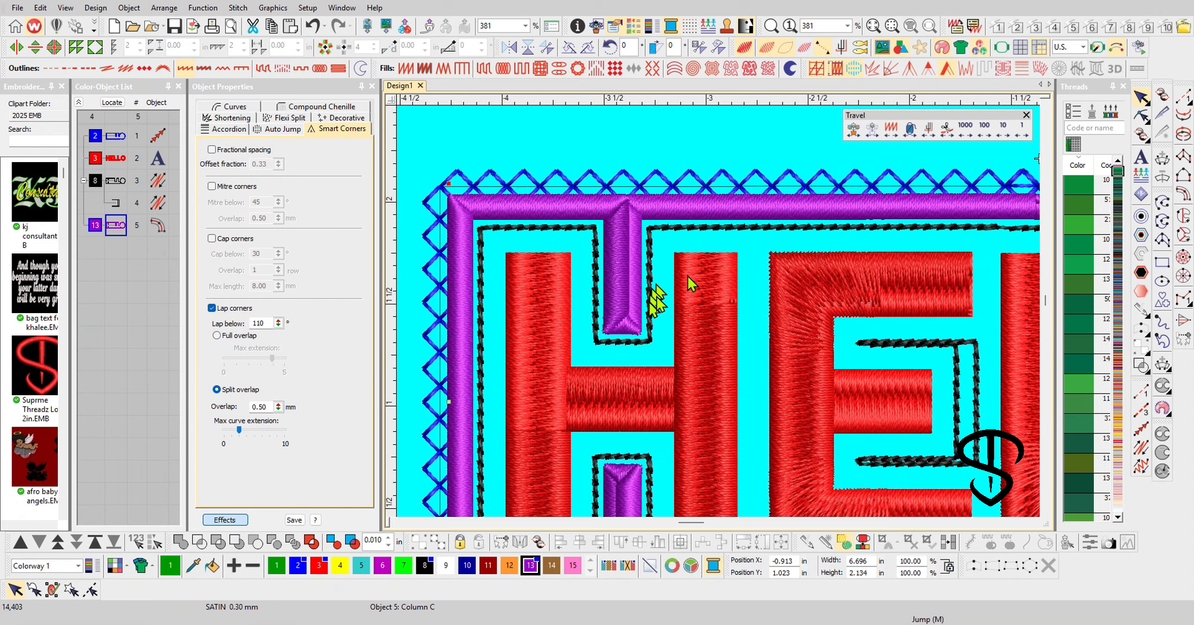
scroll(709, 339, "down", 4)
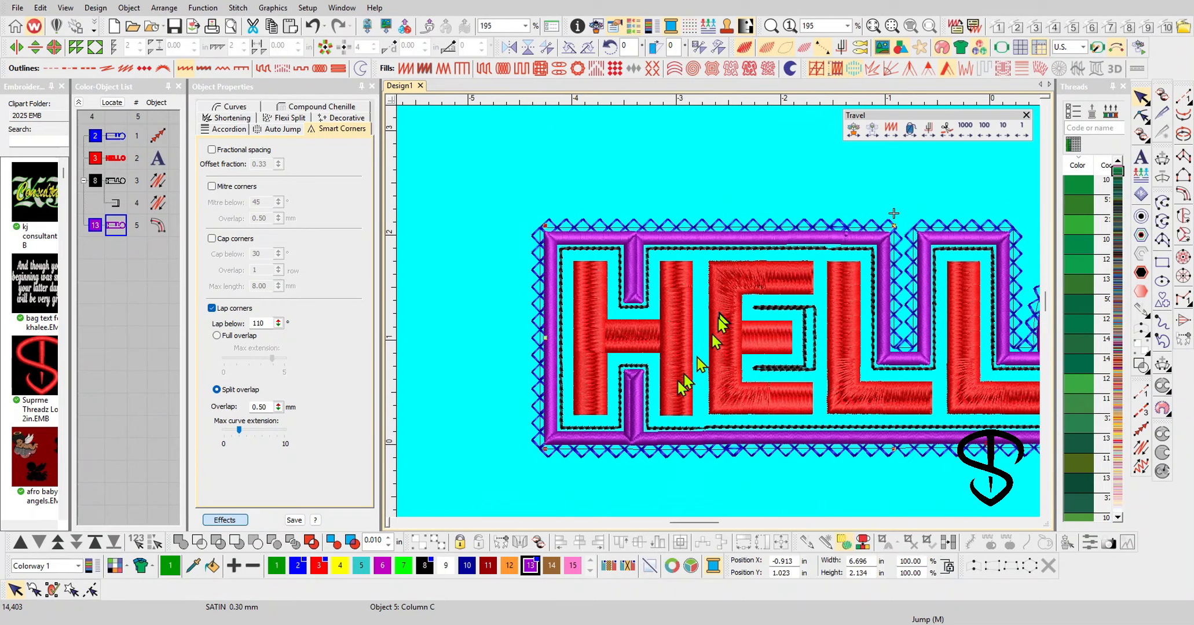
scroll(719, 320, "down", 2)
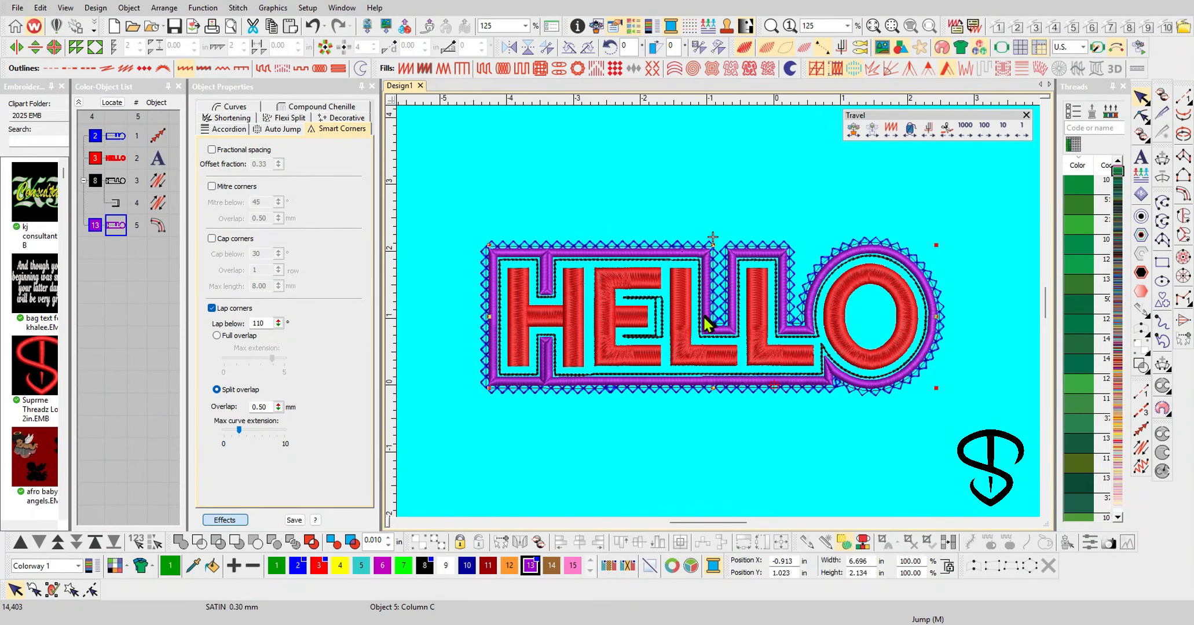
scroll(689, 300, "down", 1)
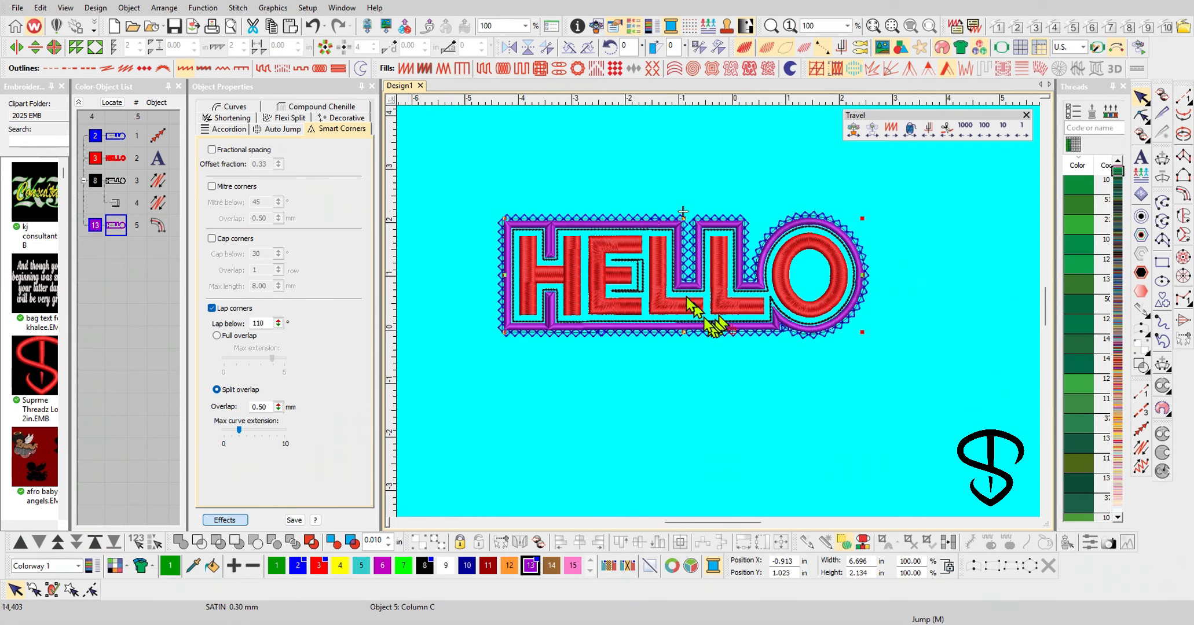
scroll(695, 298, "up", 1)
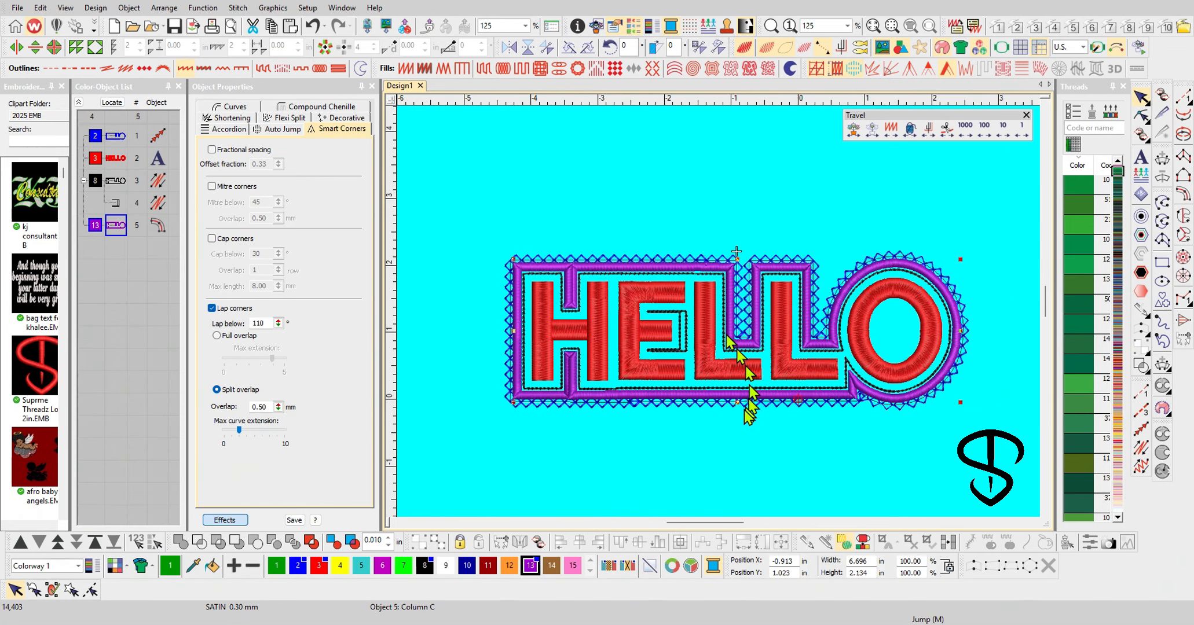
left_click(679, 350)
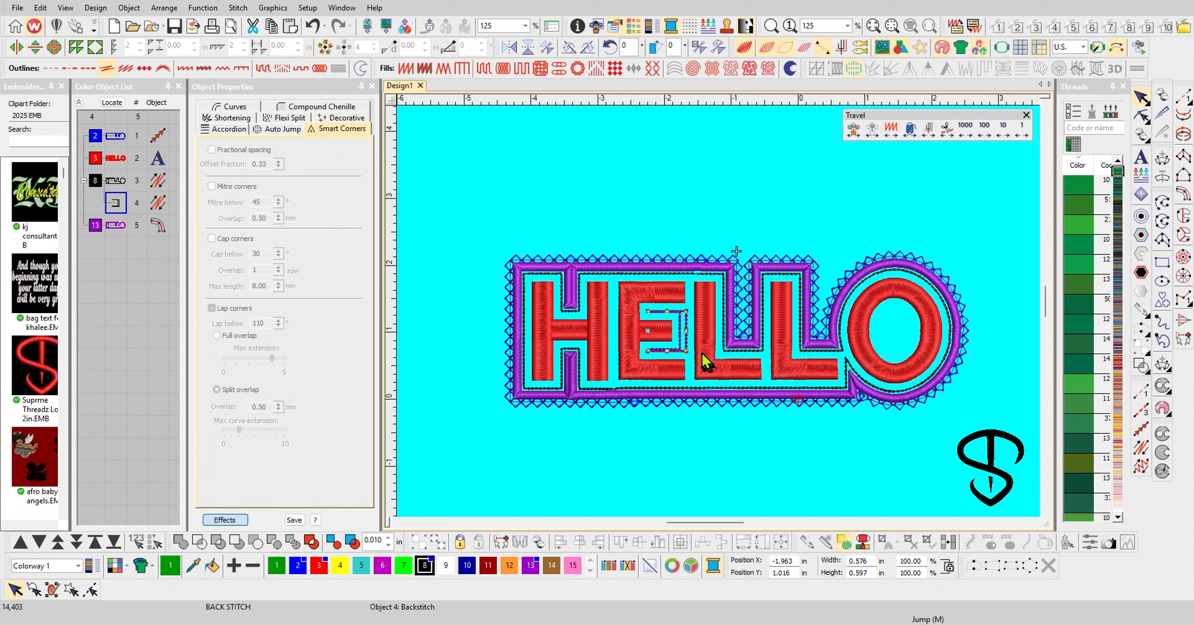
key("Delete")
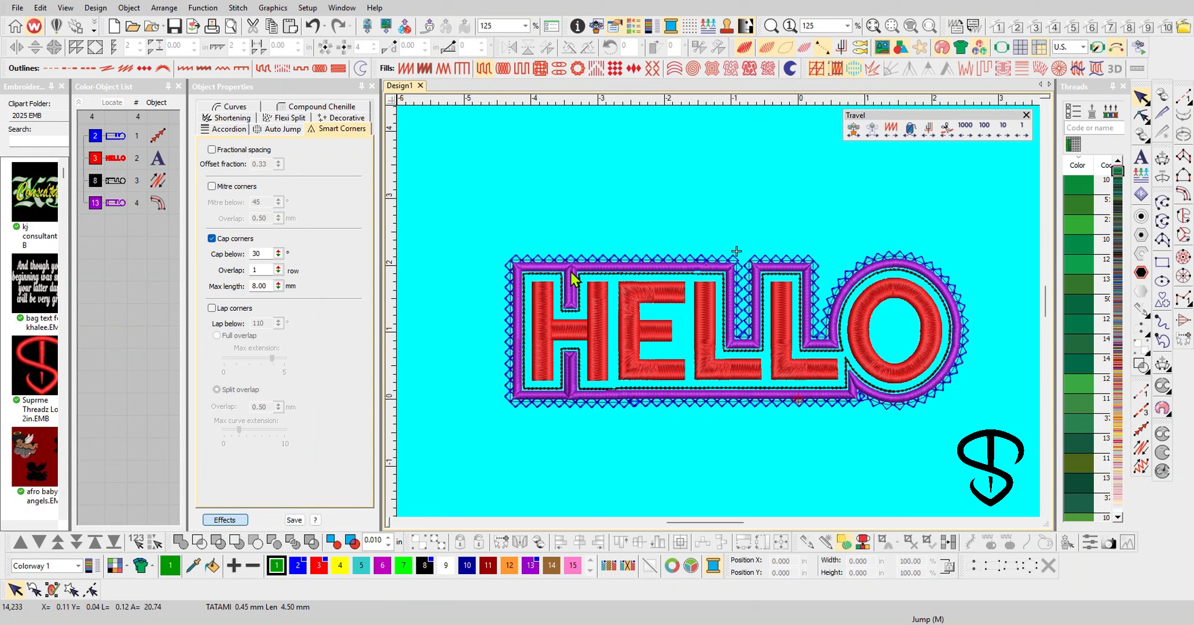
Recolor the outer motif run border yellow (color 4) and the HELLO lettering green (color 7).
left_click(118, 136)
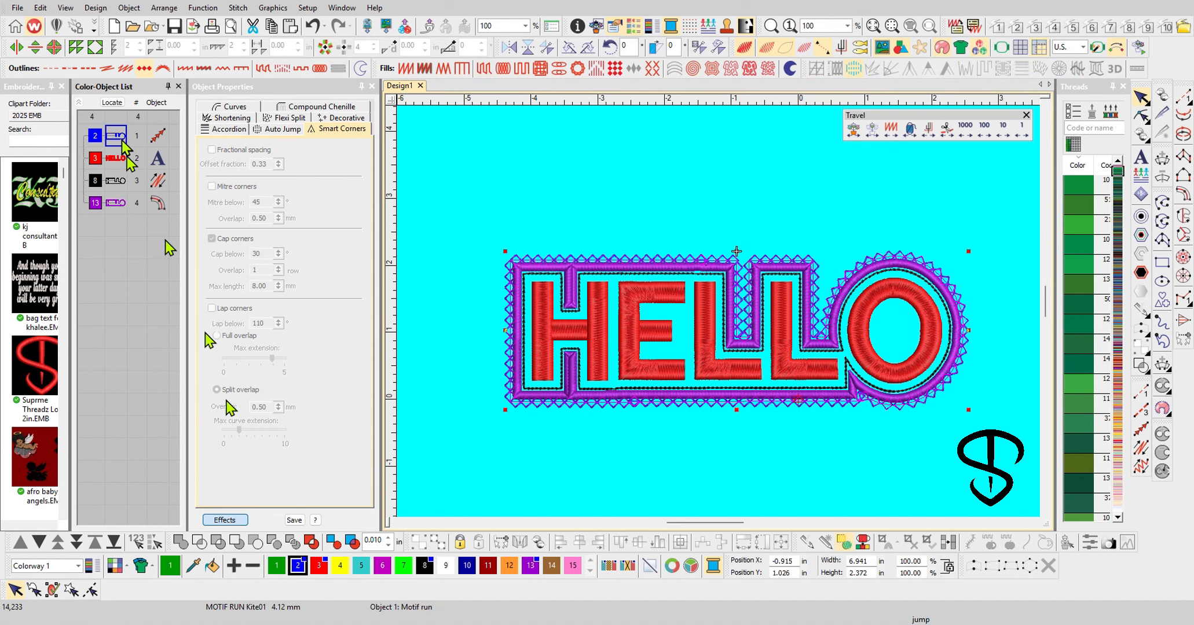
left_click(340, 565)
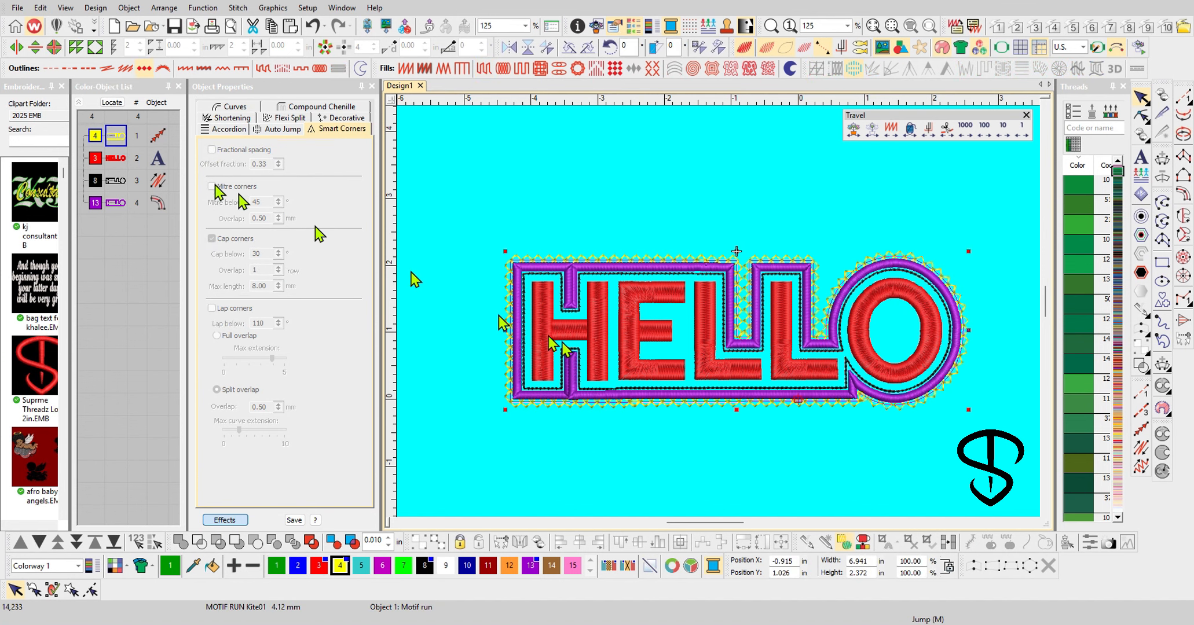
left_click(116, 157)
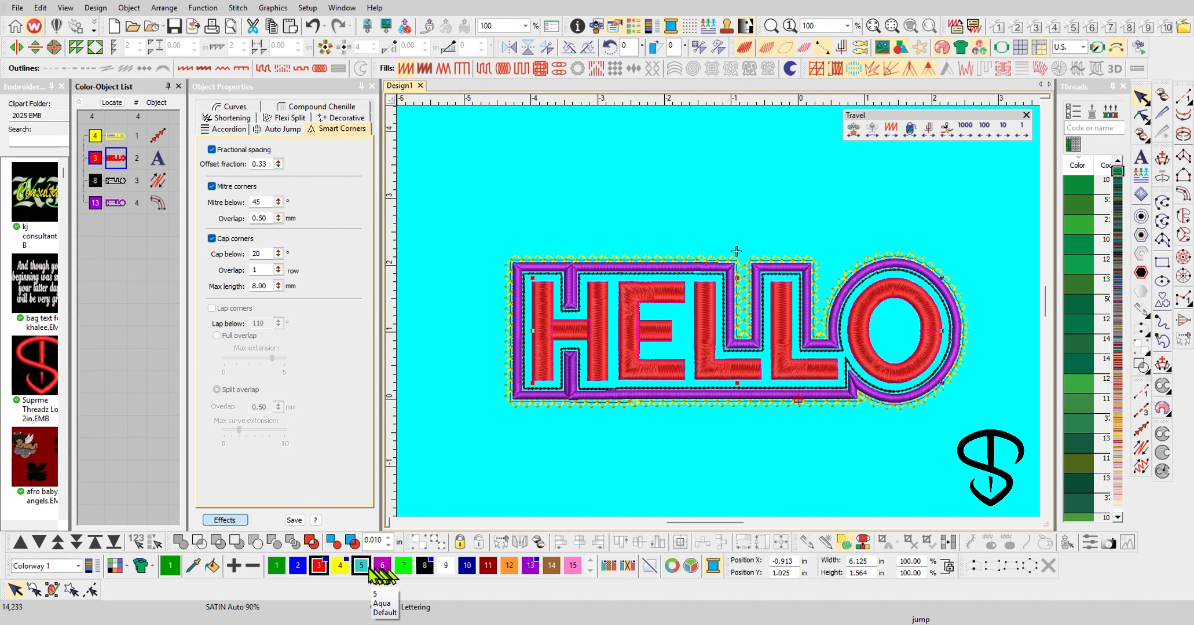
left_click(402, 570)
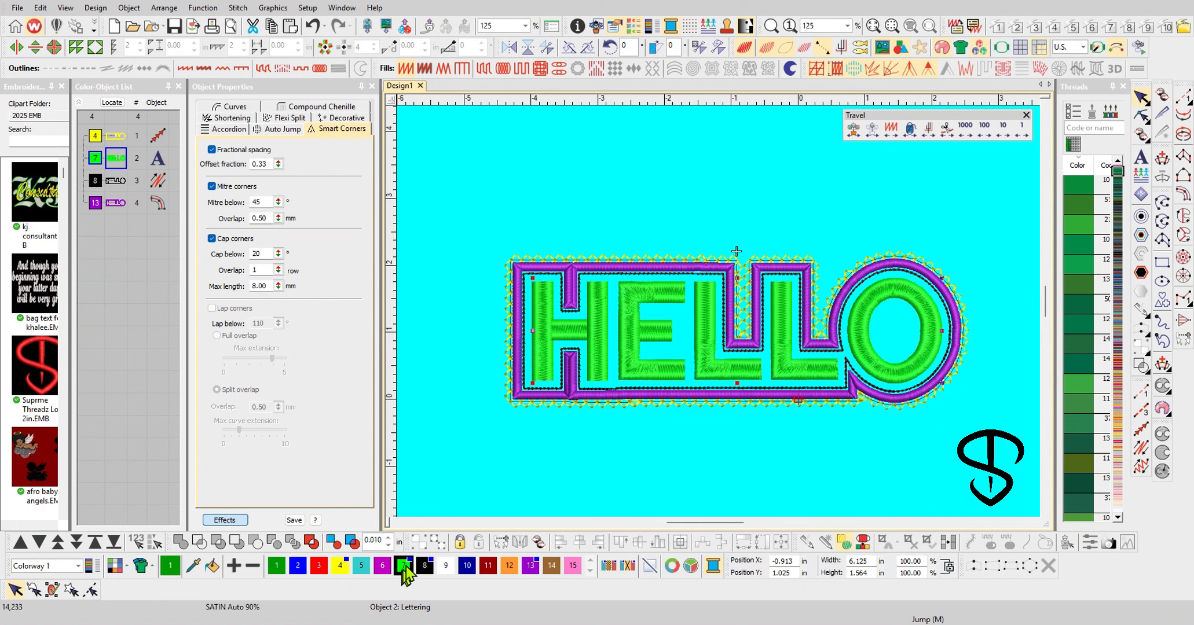
Change the design's background color to black.
left_click(127, 566)
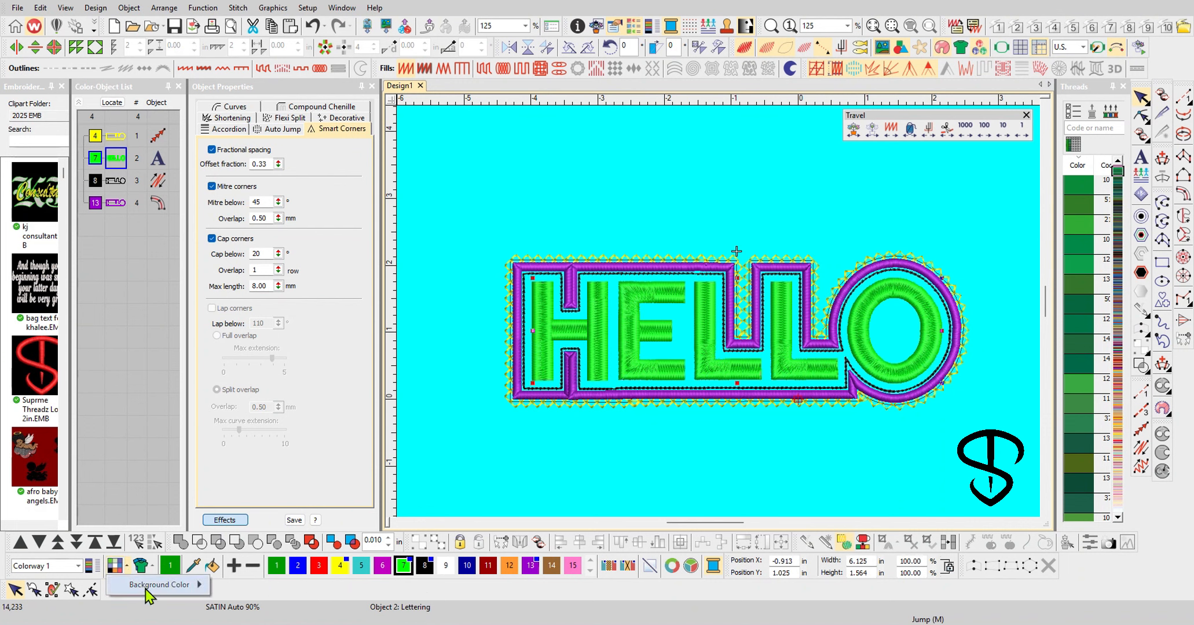
mouse_move(146, 590)
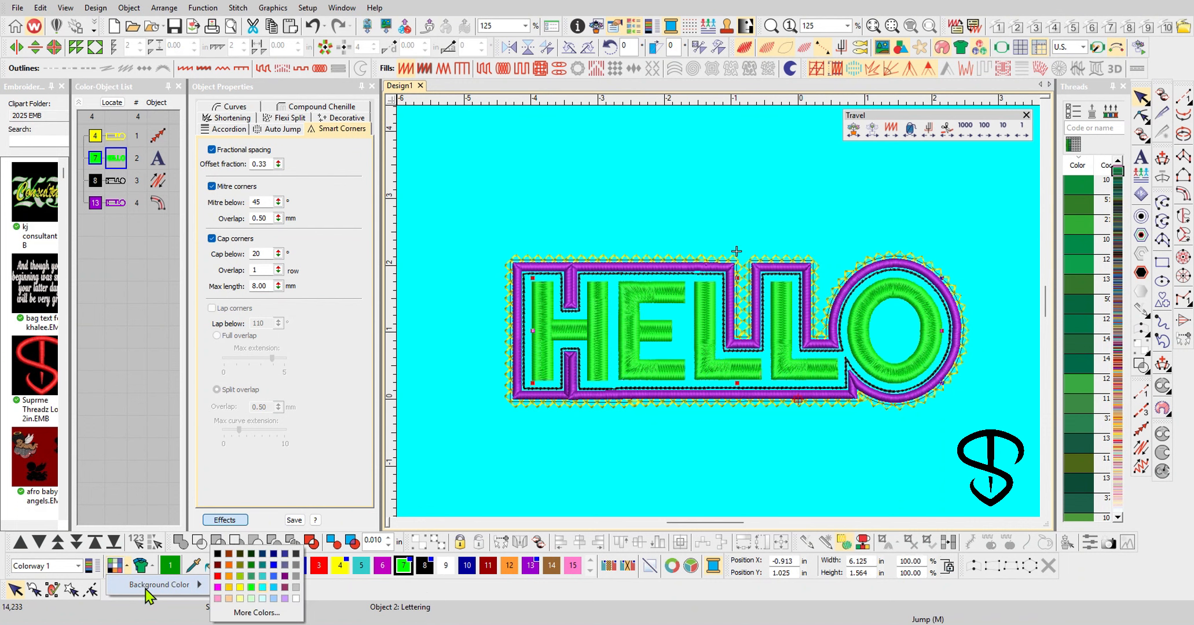
left_click(218, 554)
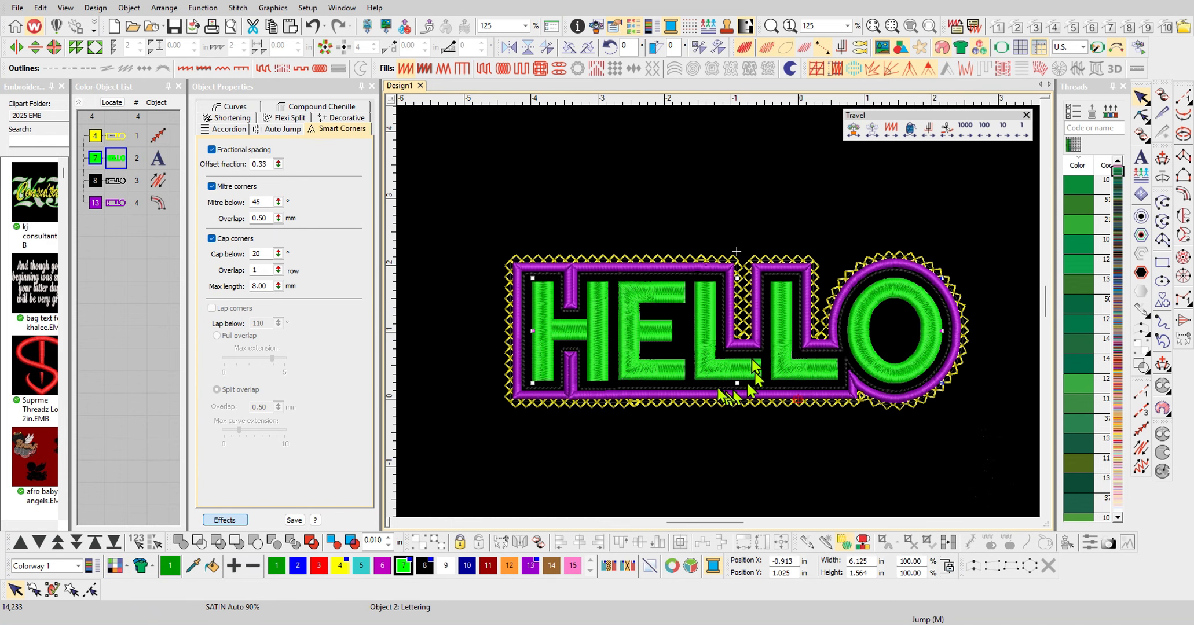
Recolor the HELLO lettering white (color 9) and deselect it.
scroll(716, 366, "down", 1)
scroll(730, 275, "up", 1)
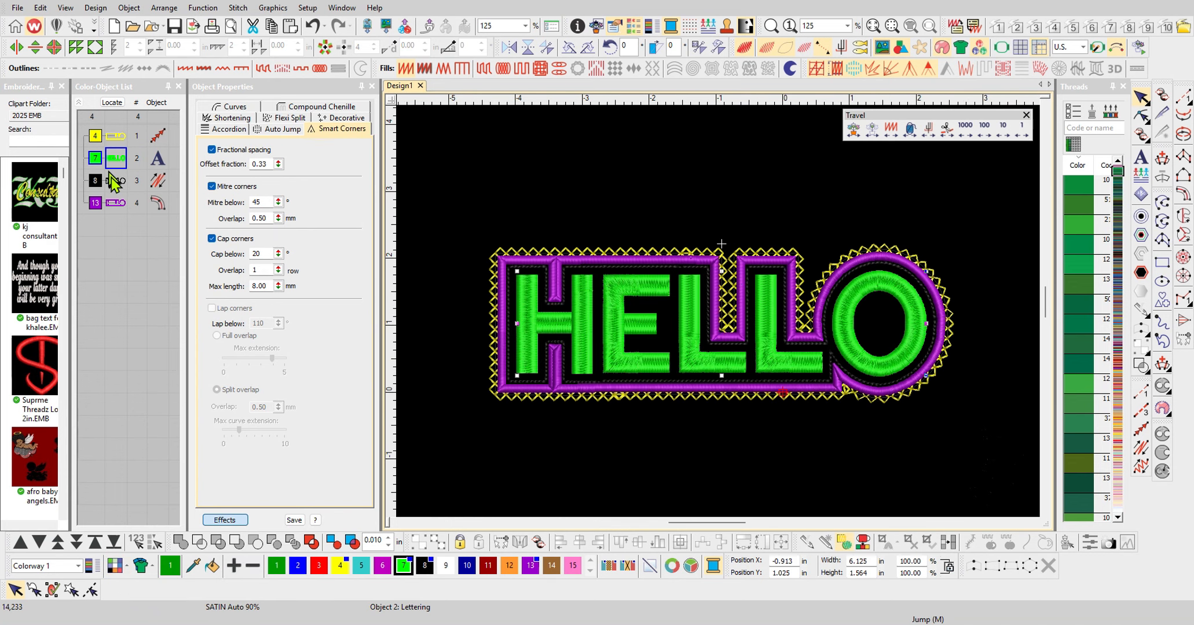
left_click(446, 566)
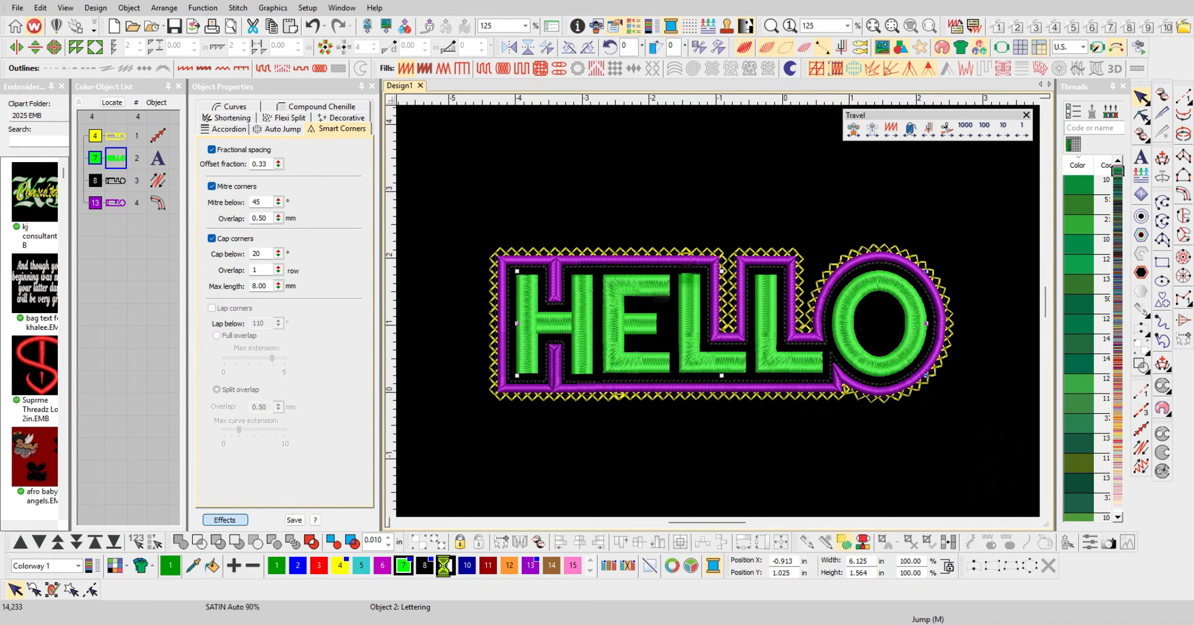
left_click(731, 462)
scroll(734, 359, "up", 1)
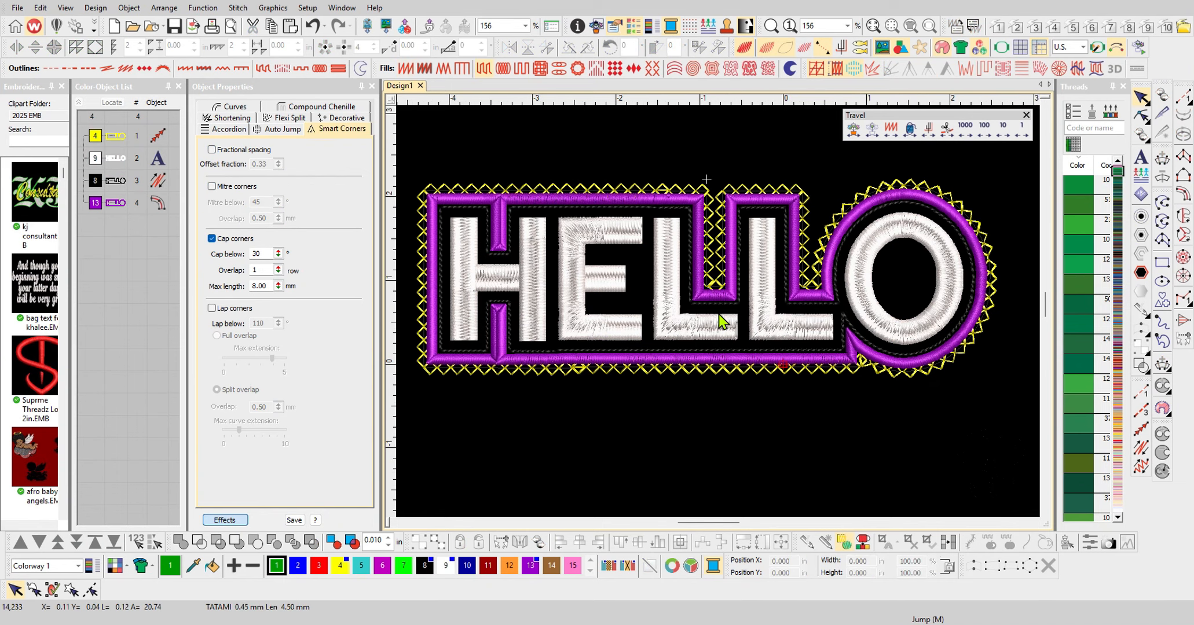